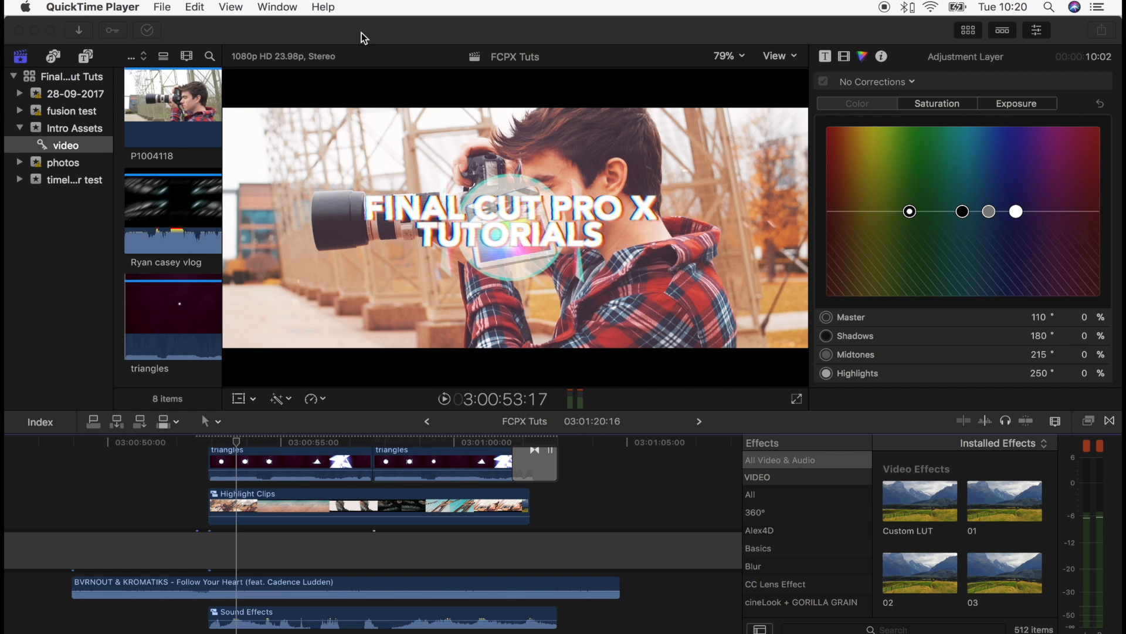
# - Review the lower timeline layers of the finished intro: the Sound Effects, background music and Highlight Clips
pyautogui.scroll(5, 337, 508)
pyautogui.scroll(-8, 337, 508)
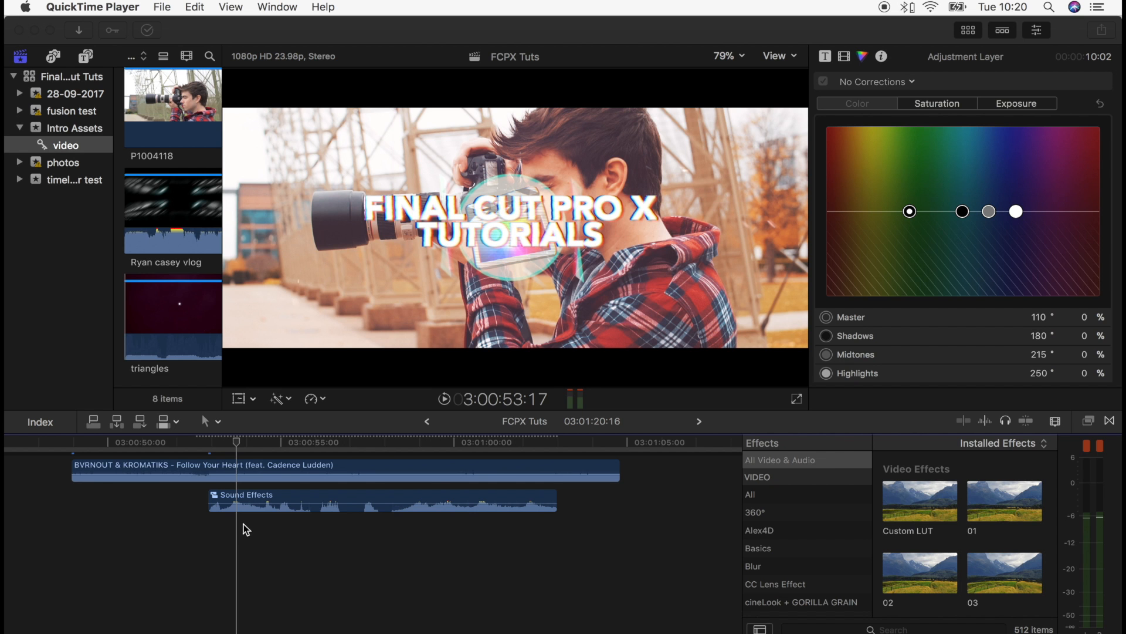
pyautogui.scroll(1, 243, 525)
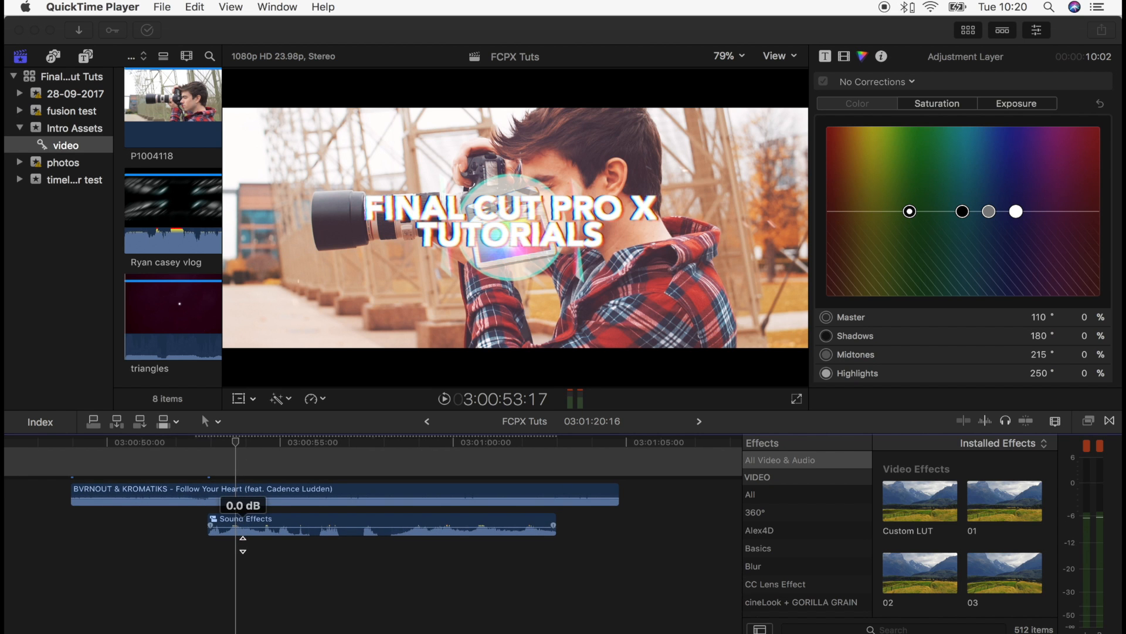
pyautogui.click(243, 548)
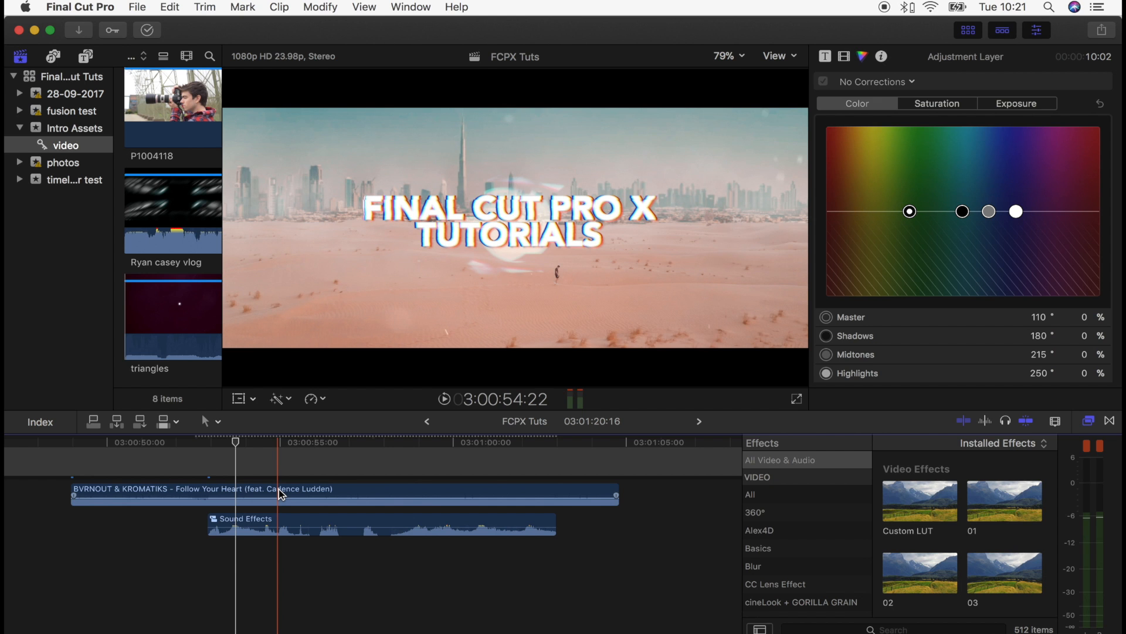
pyautogui.scroll(2, 261, 506)
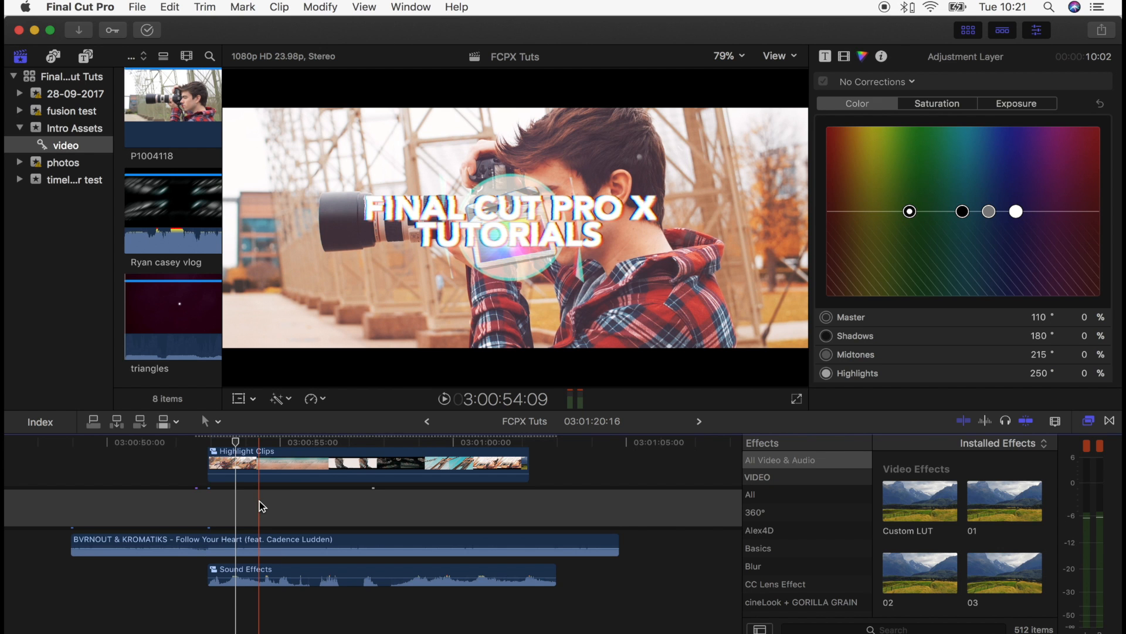
pyautogui.scroll(3, 262, 505)
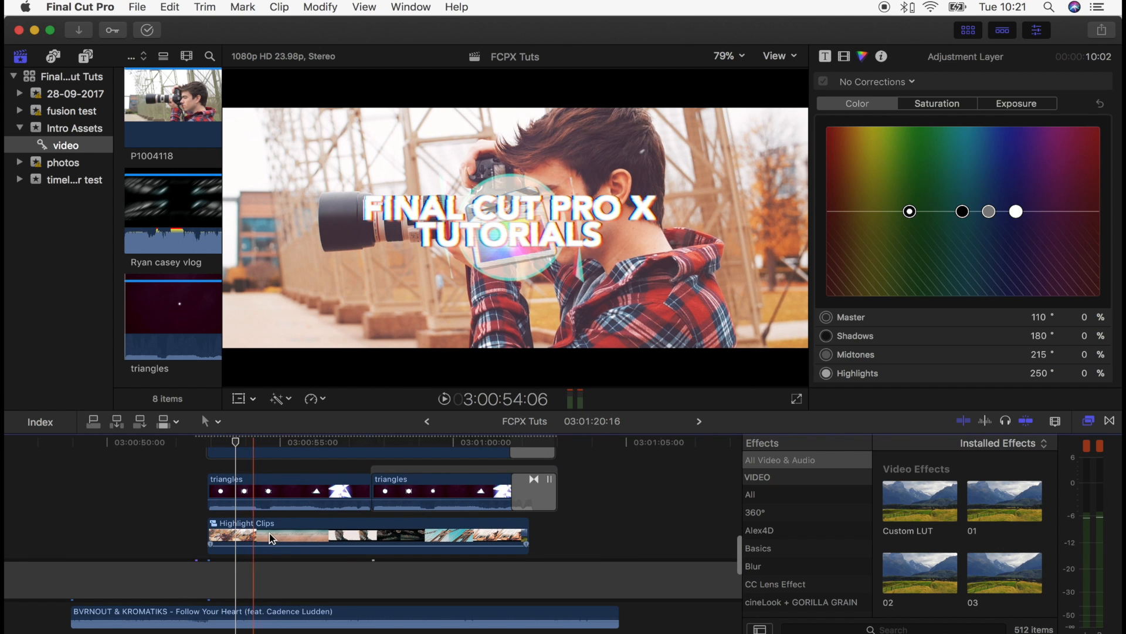
pyautogui.click(273, 539)
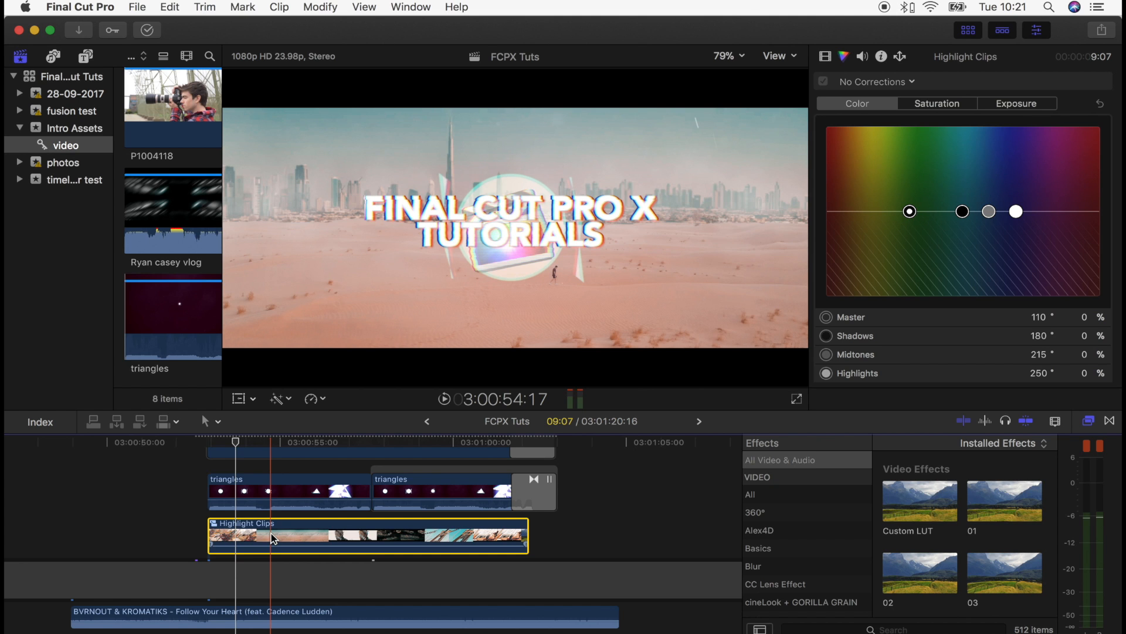
# - Inspect the triangles, dust, Titles and Adjustment Layer clips stacked above Highlight Clips
pyautogui.scroll(2, 272, 538)
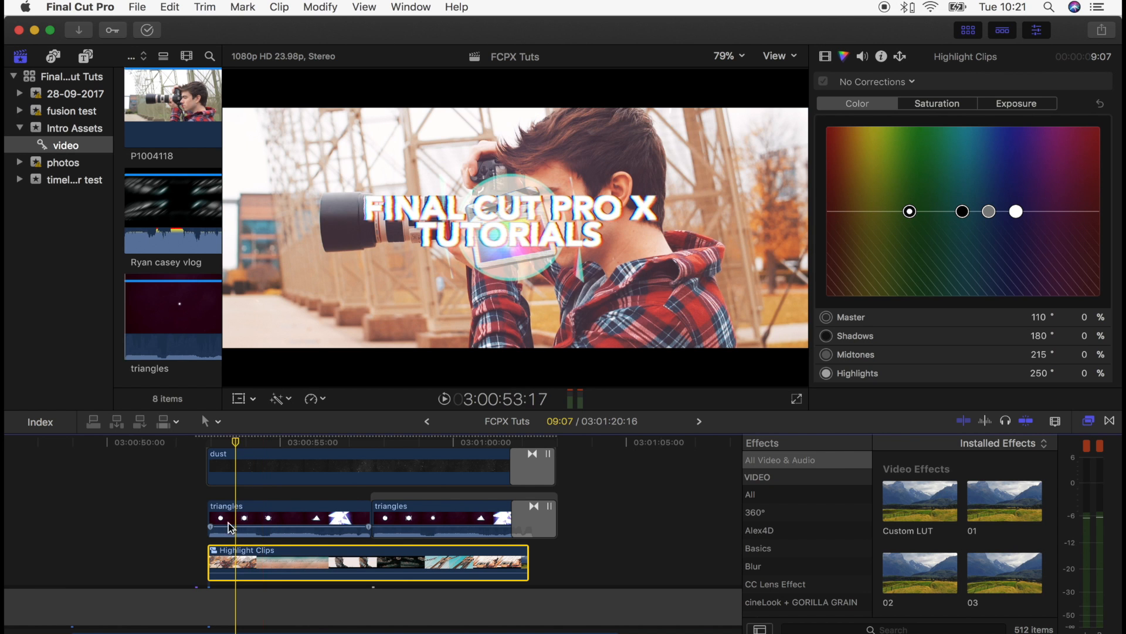
pyautogui.click(285, 517)
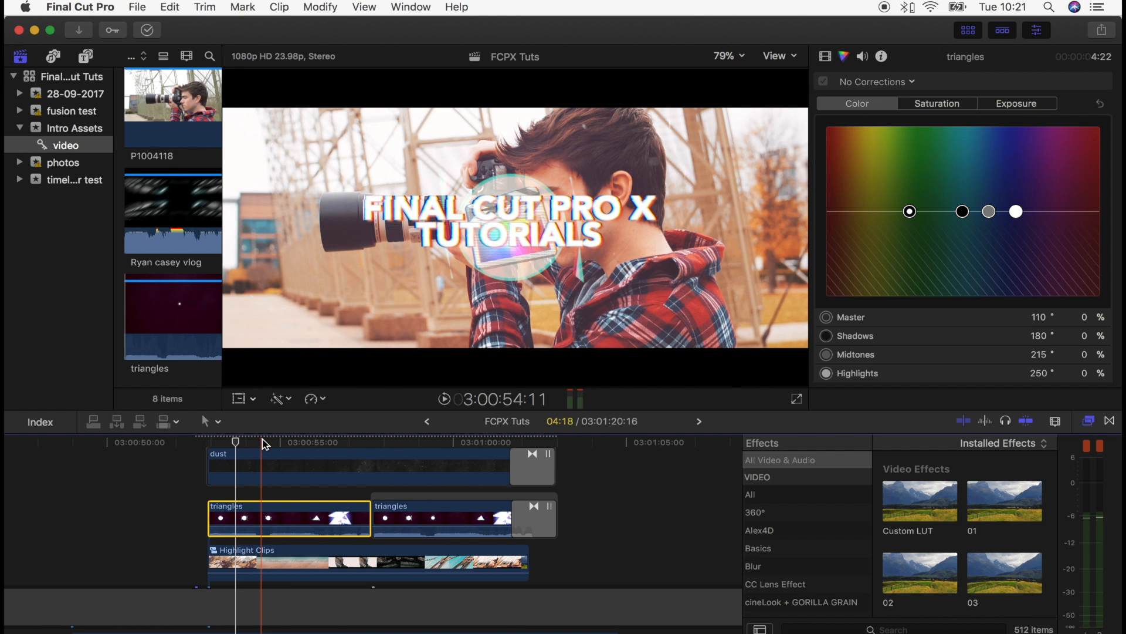
pyautogui.scroll(2, 264, 474)
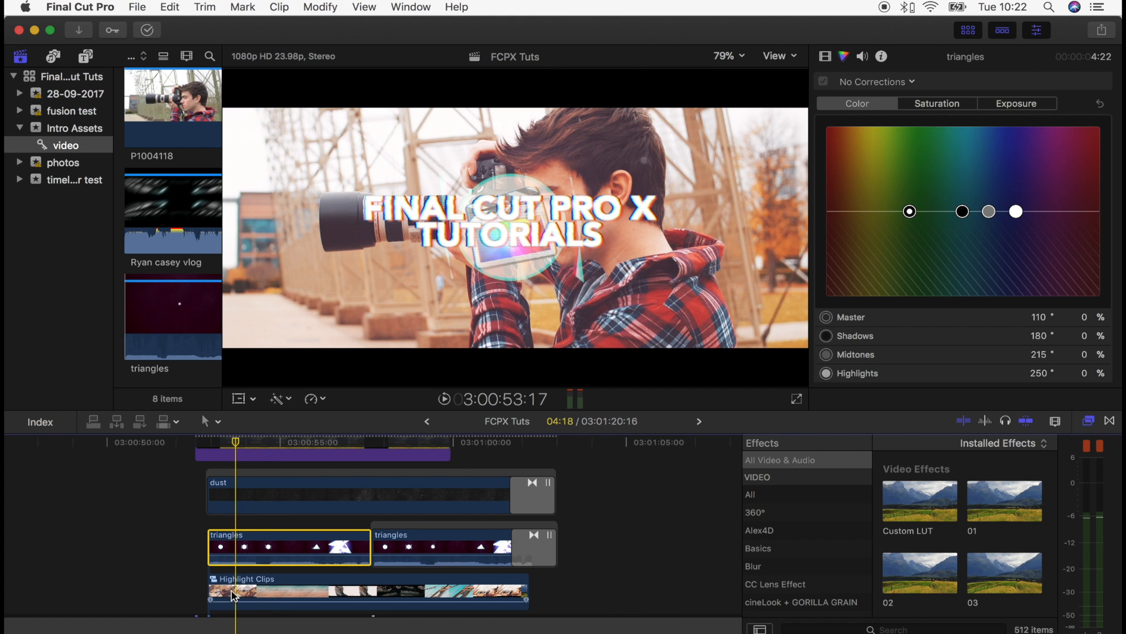
pyautogui.scroll(3, 287, 547)
pyautogui.click(258, 549)
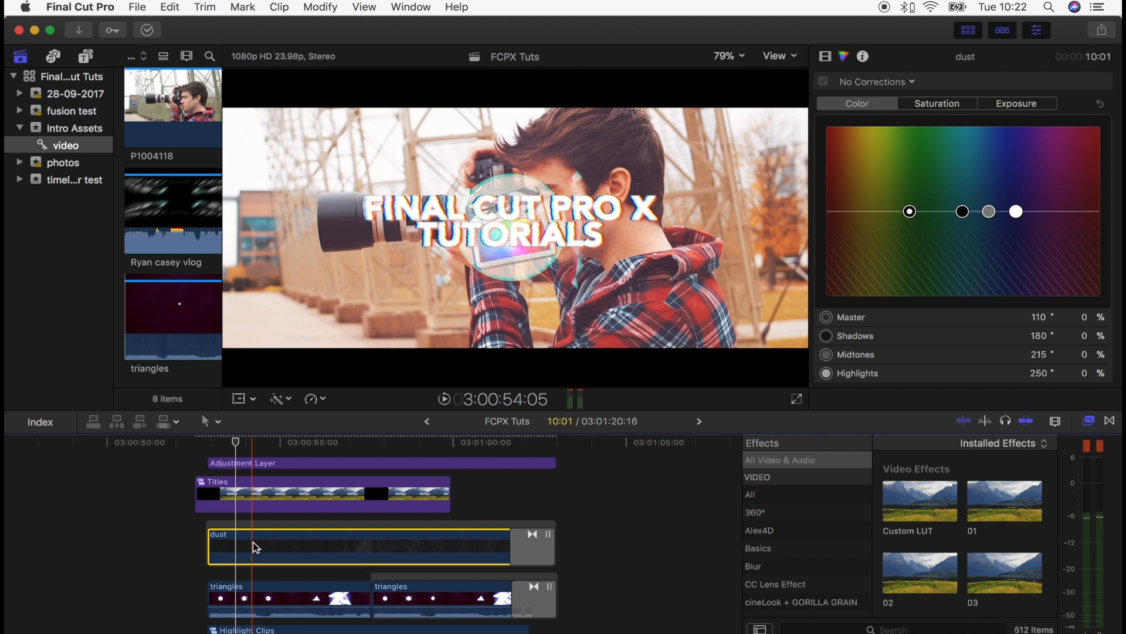
pyautogui.scroll(3, 257, 547)
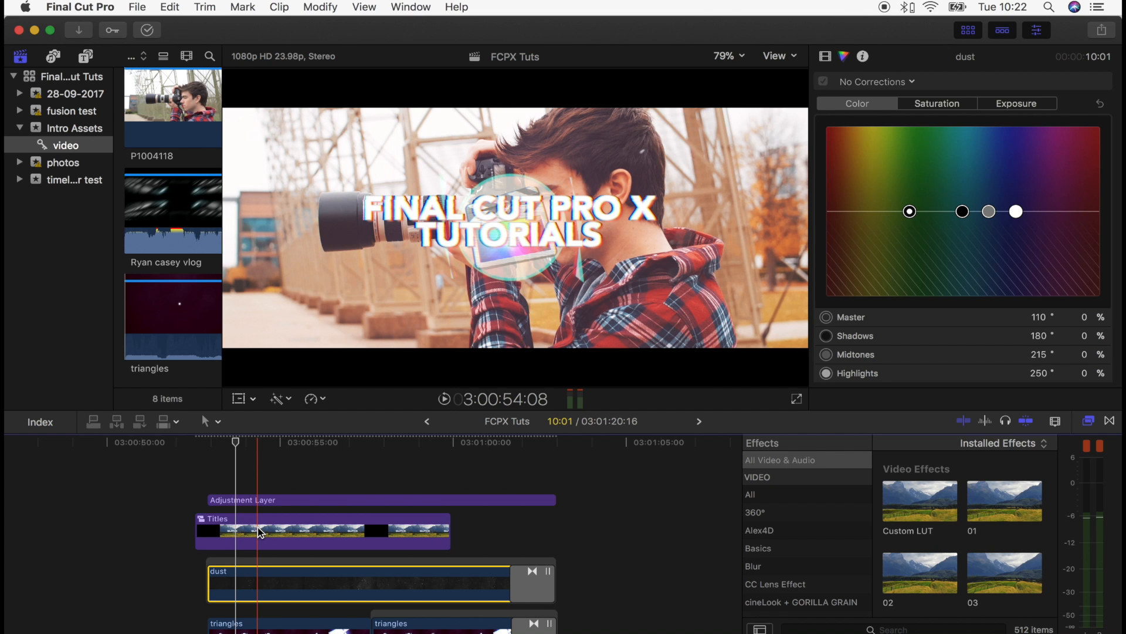
pyautogui.click(268, 499)
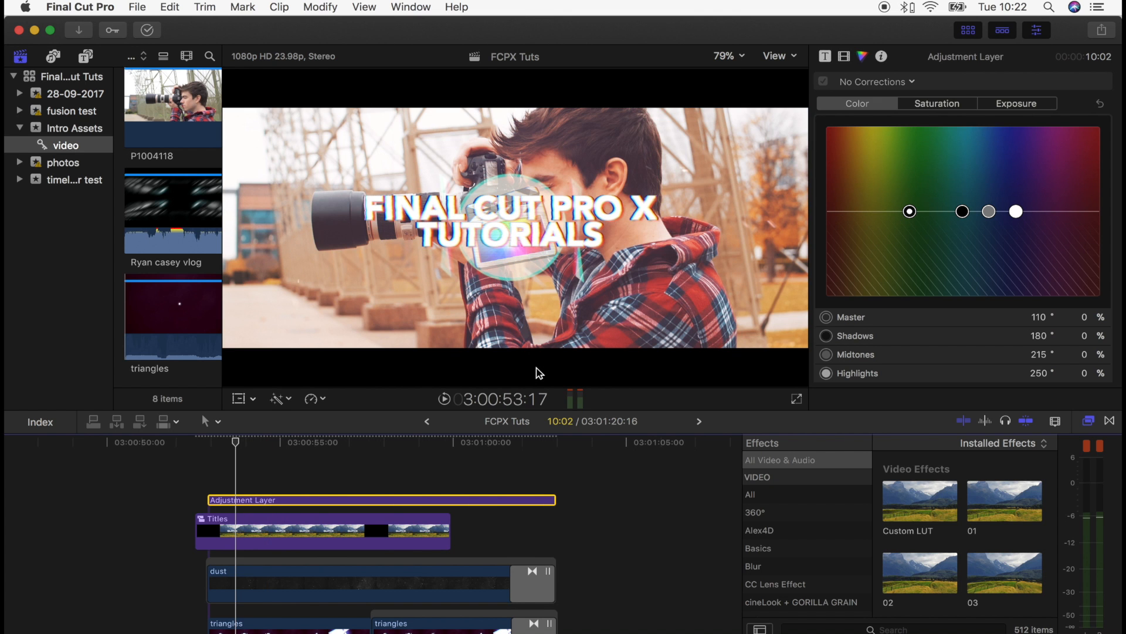
pyautogui.scroll(-3, 356, 477)
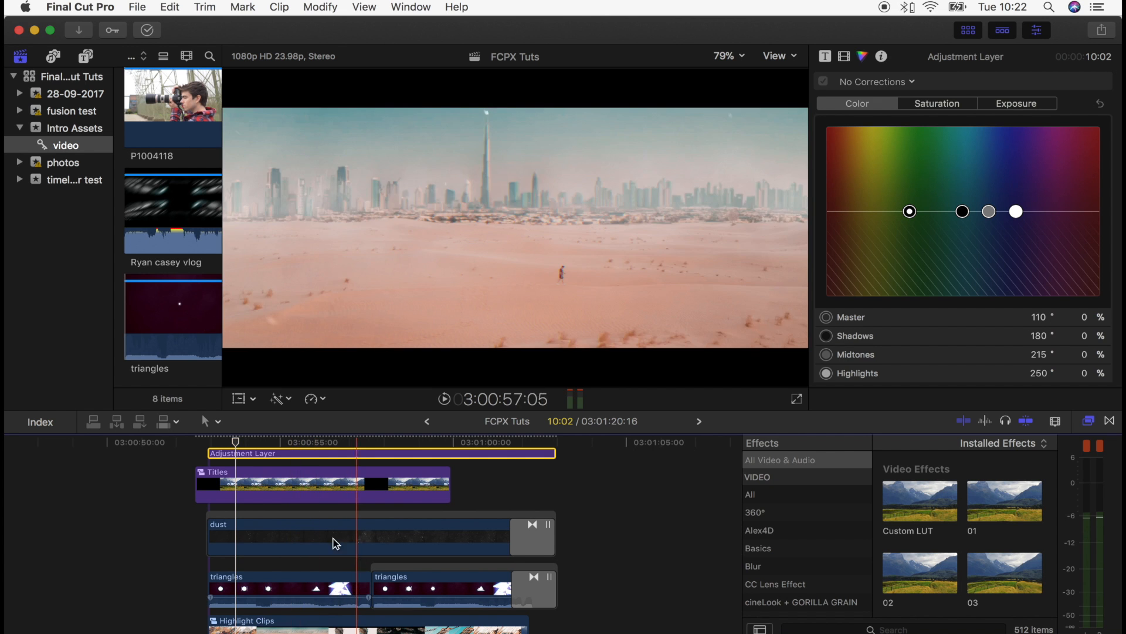
pyautogui.scroll(-3, 309, 490)
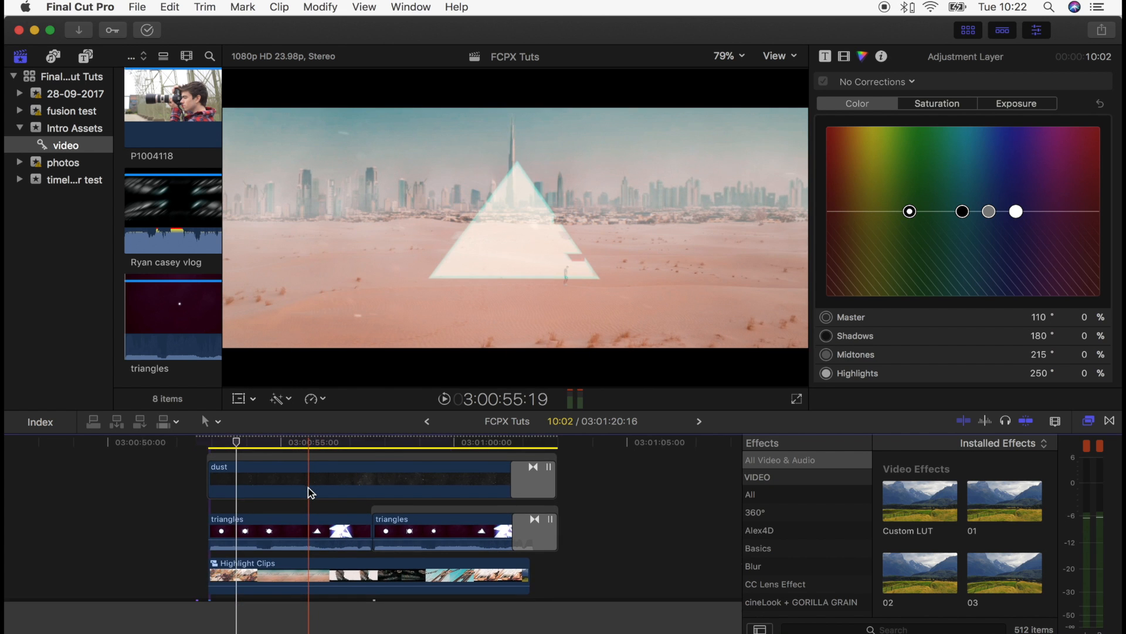
pyautogui.scroll(3, 308, 487)
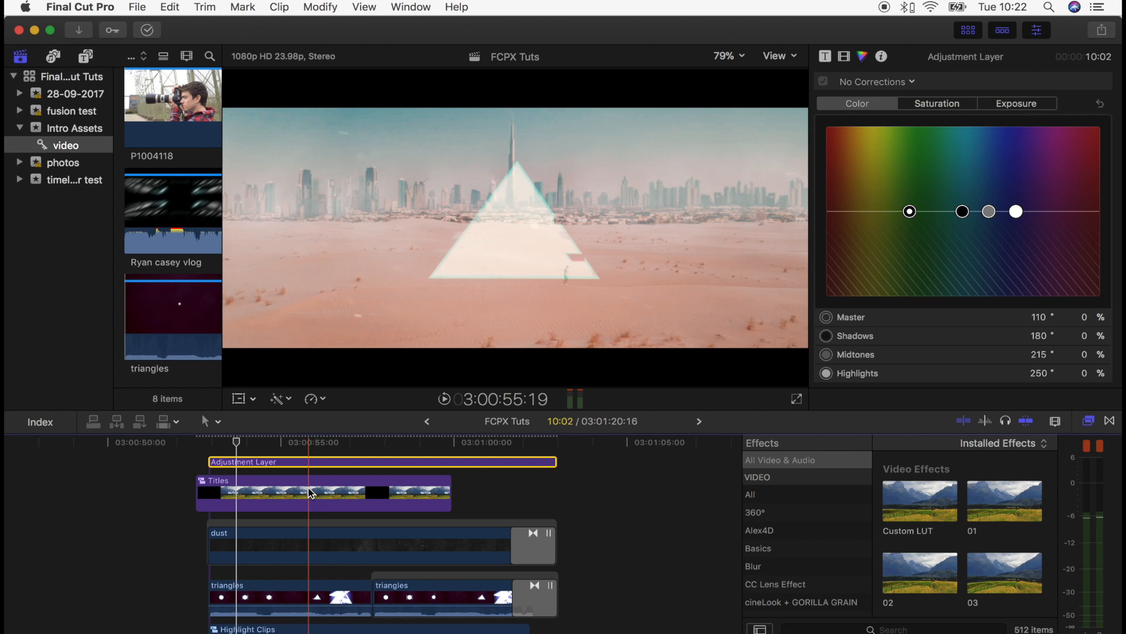
# - Remove the adjustment layer, titles, dust and triangles clips above Highlight Clips and disable the background music clip
pyautogui.scroll(-1, 311, 493)
pyautogui.moveTo(590, 576); pyautogui.dragTo(183, 553)
pyautogui.hotkey('alt', 'x')
pyautogui.click(208, 571)
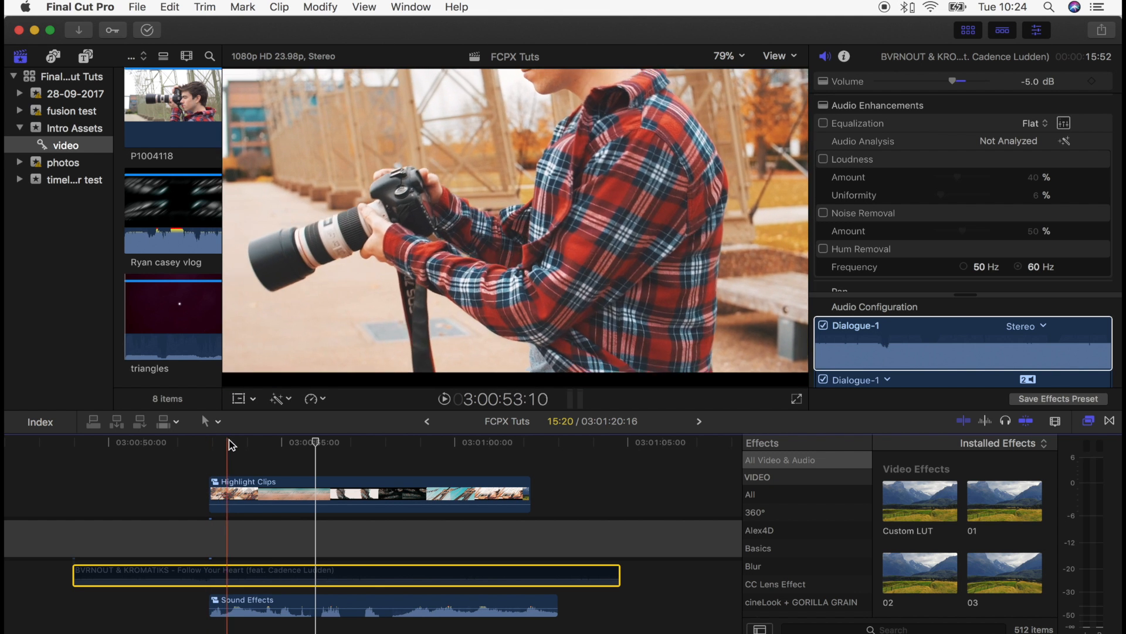
# - Preview the triangles clip and connect it above Highlight Clips, aligned with the start of that clip
pyautogui.click(284, 443)
pyautogui.moveTo(285, 443); pyautogui.dragTo(240, 455)
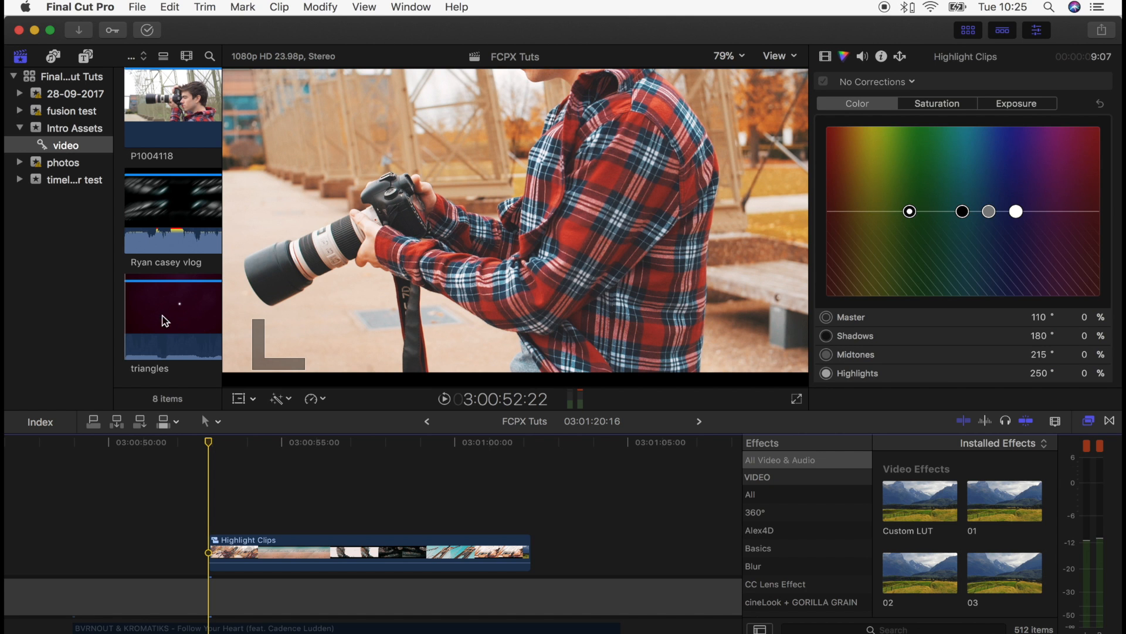
pyautogui.press('space')
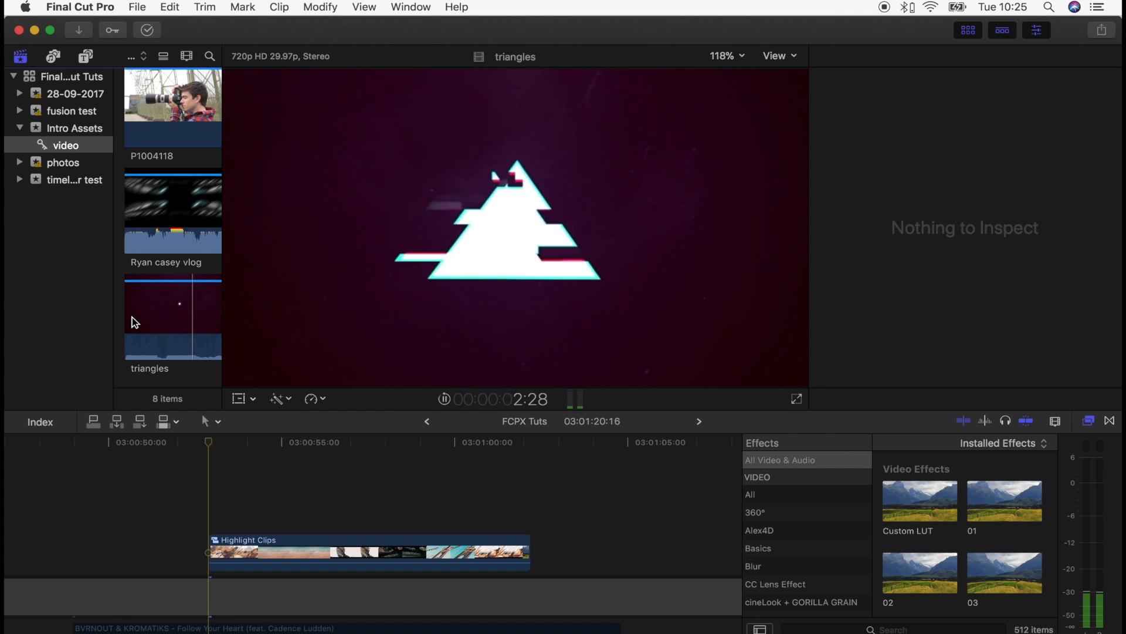
pyautogui.moveTo(152, 311); pyautogui.dragTo(174, 308)
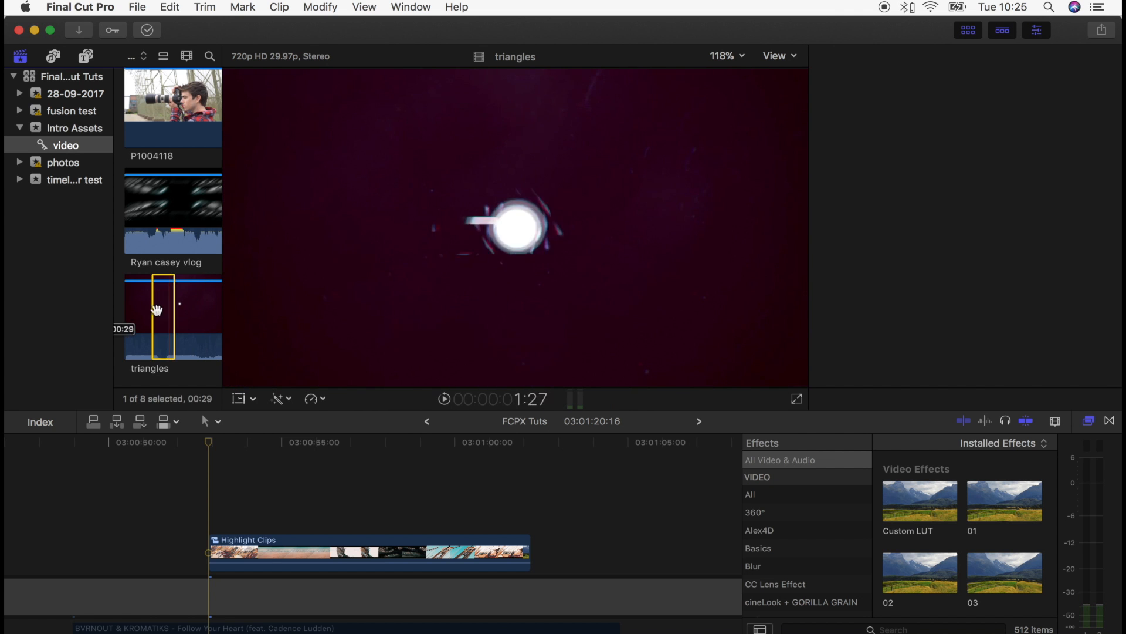
pyautogui.click(135, 314)
pyautogui.moveTo(163, 314); pyautogui.dragTo(220, 516)
pyautogui.press('super+6')
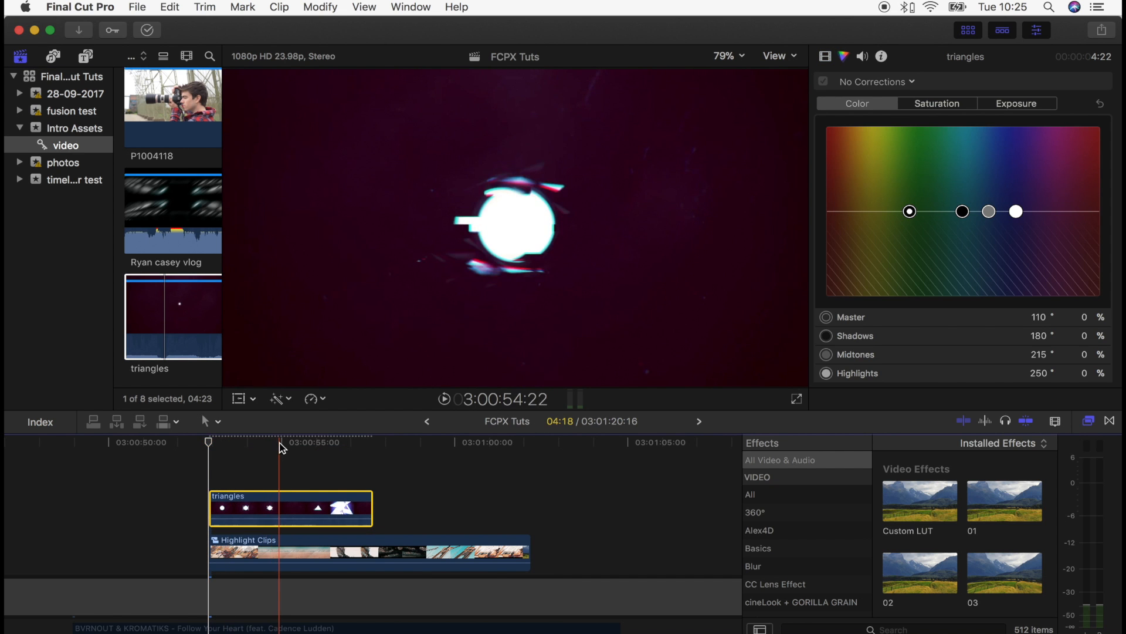
# - Set the triangles clip's blend mode to Add and its Y position to 33.3 px
pyautogui.click(828, 57)
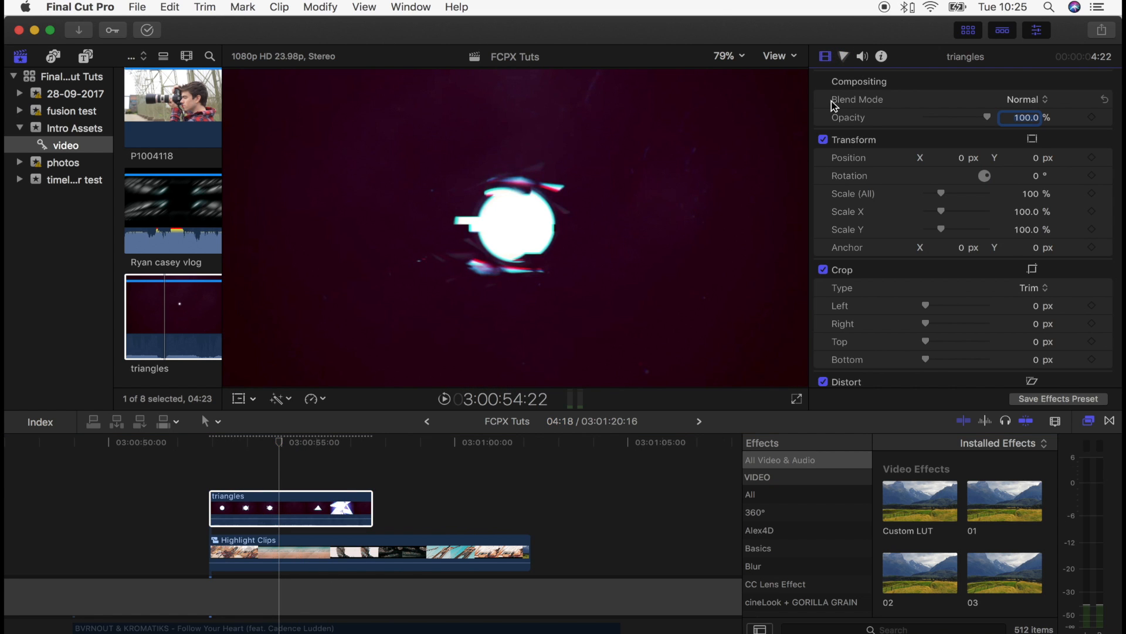
pyautogui.click(1025, 101)
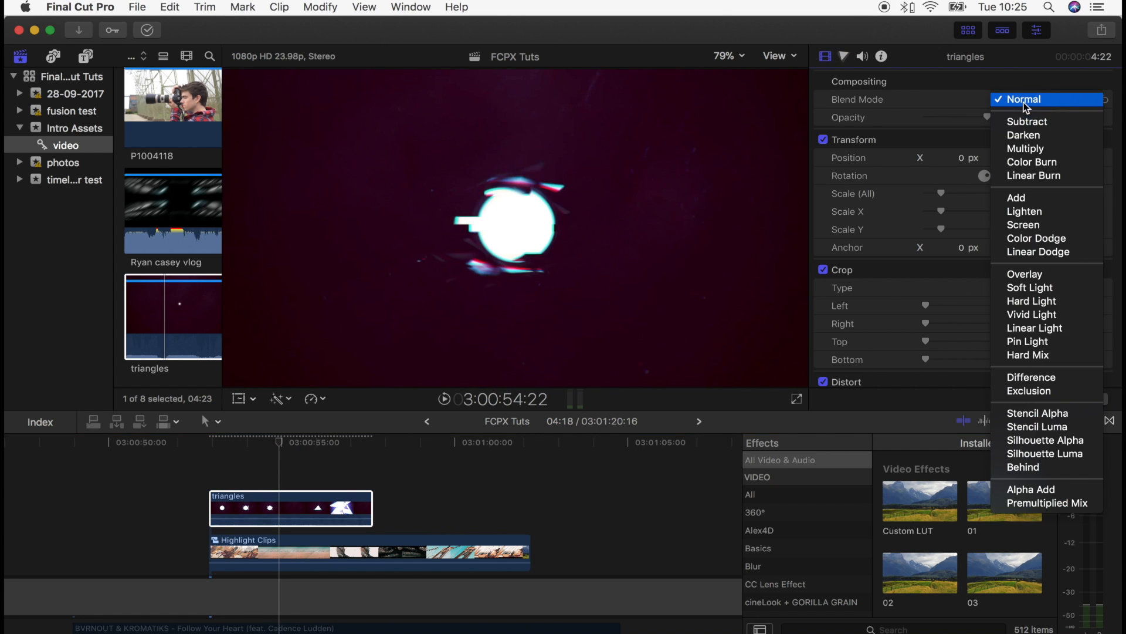
pyautogui.click(1041, 199)
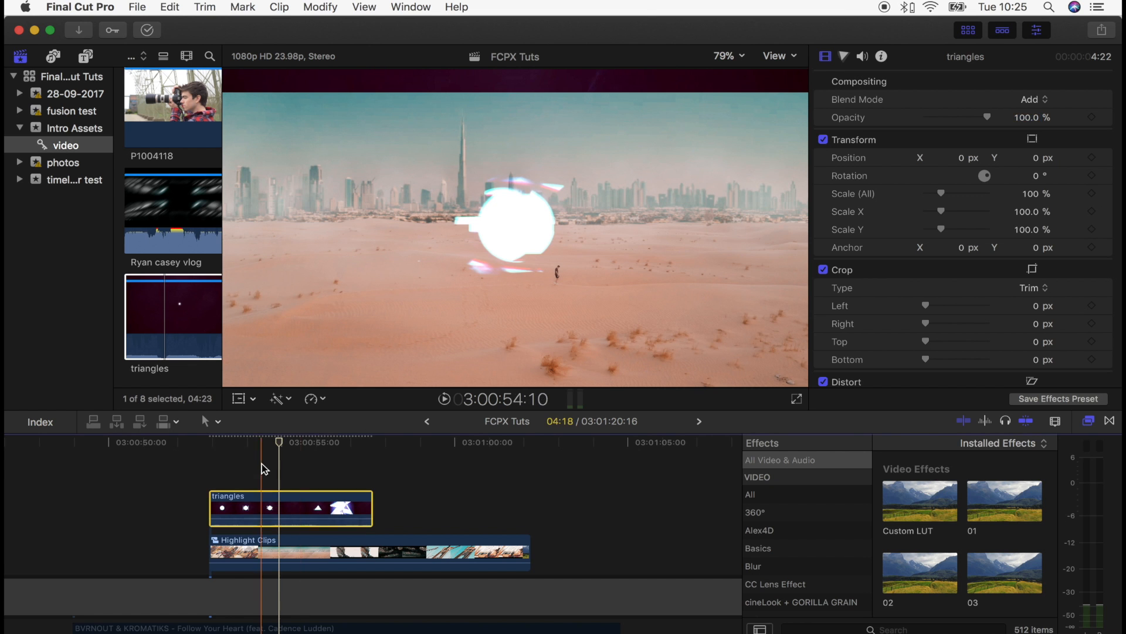
pyautogui.click(254, 443)
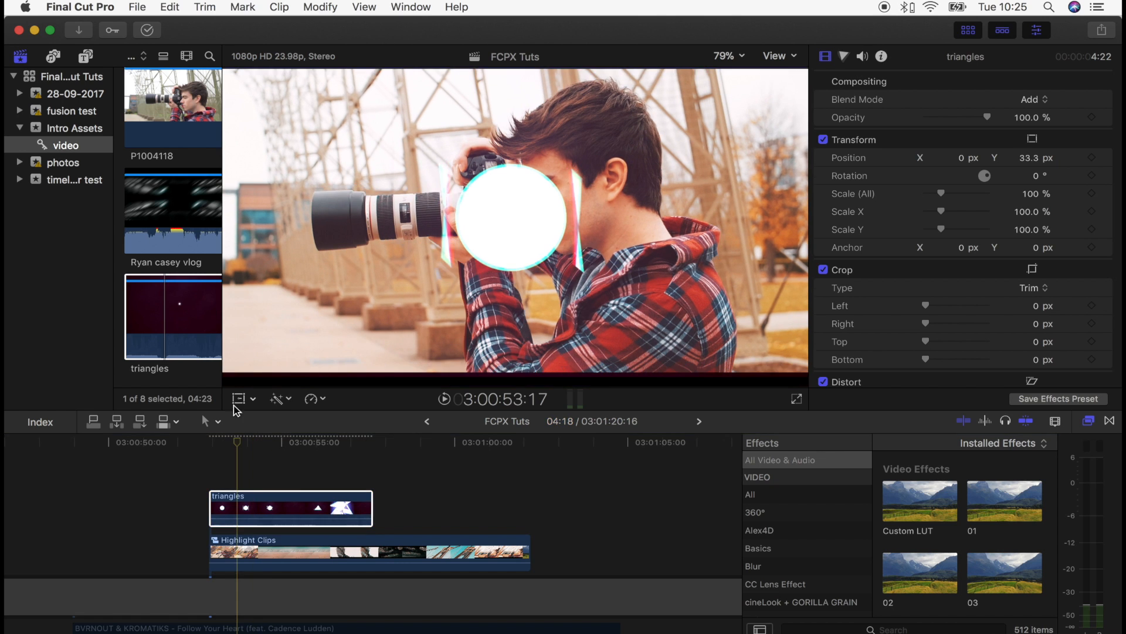
# - Add the dust clip as a connected layer above the triangles clip, starting where Highlight Clips starts
pyautogui.scroll(3, 185, 314)
pyautogui.scroll(5, 184, 317)
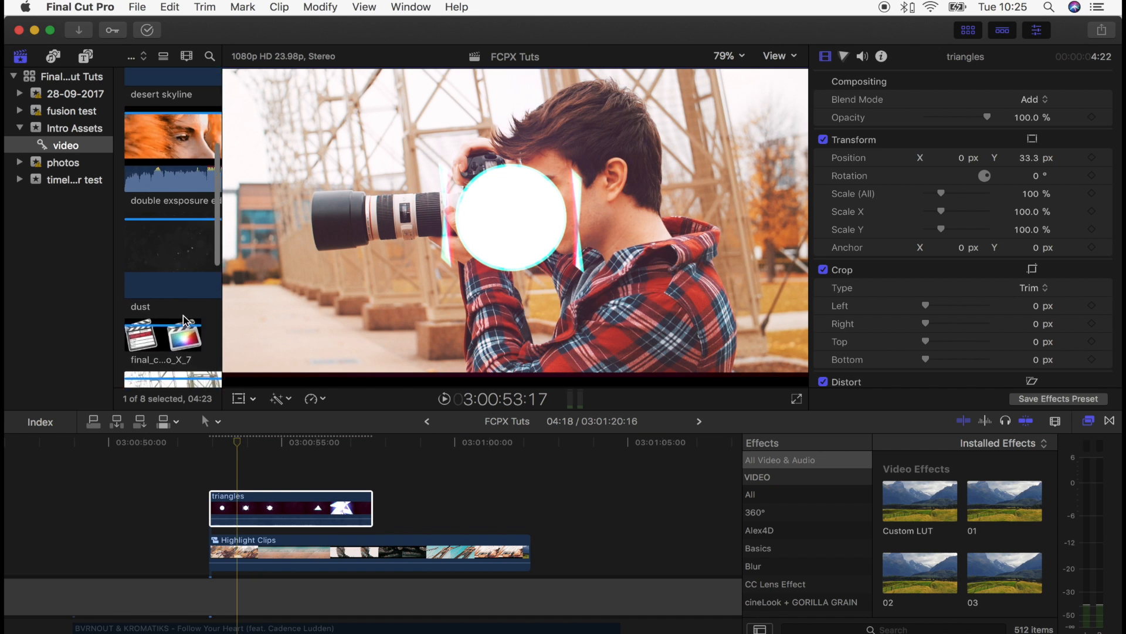
pyautogui.click(156, 325)
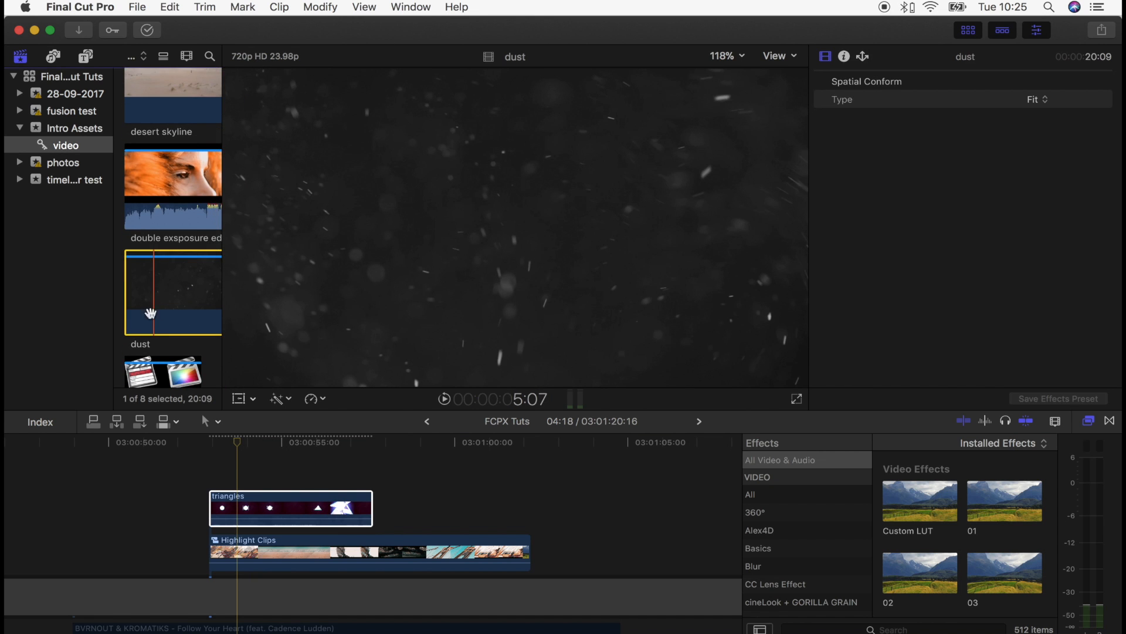
pyautogui.press('q')
pyautogui.hscroll(5, 206, 453)
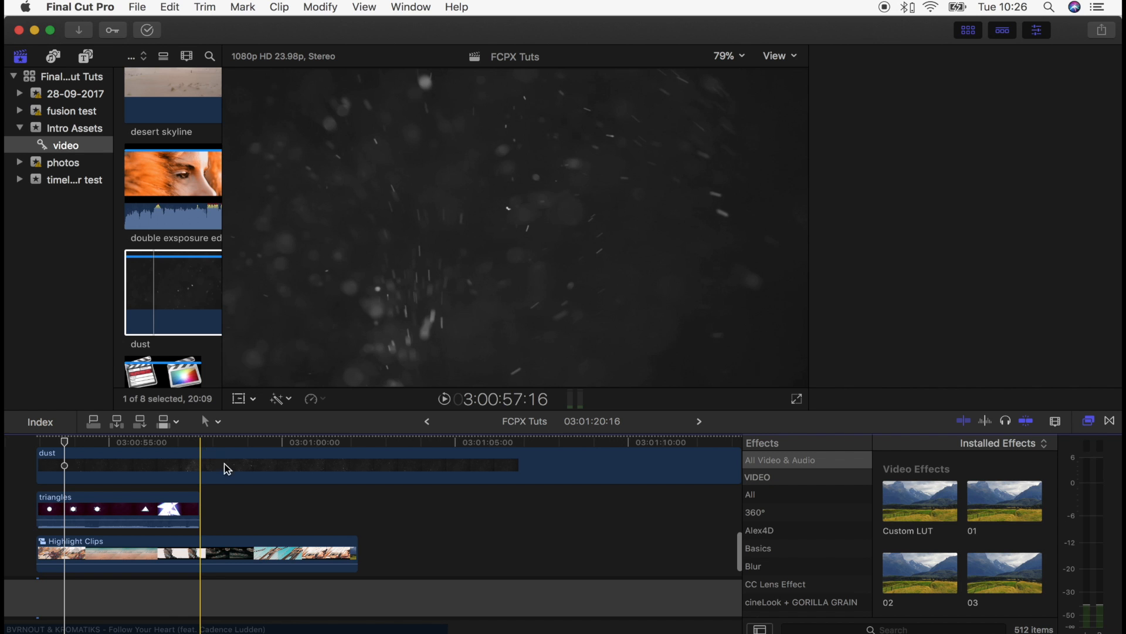
# - Cut the dust clip at the end of Highlight Clips and delete the excess part
pyautogui.press('b')
pyautogui.click(358, 466)
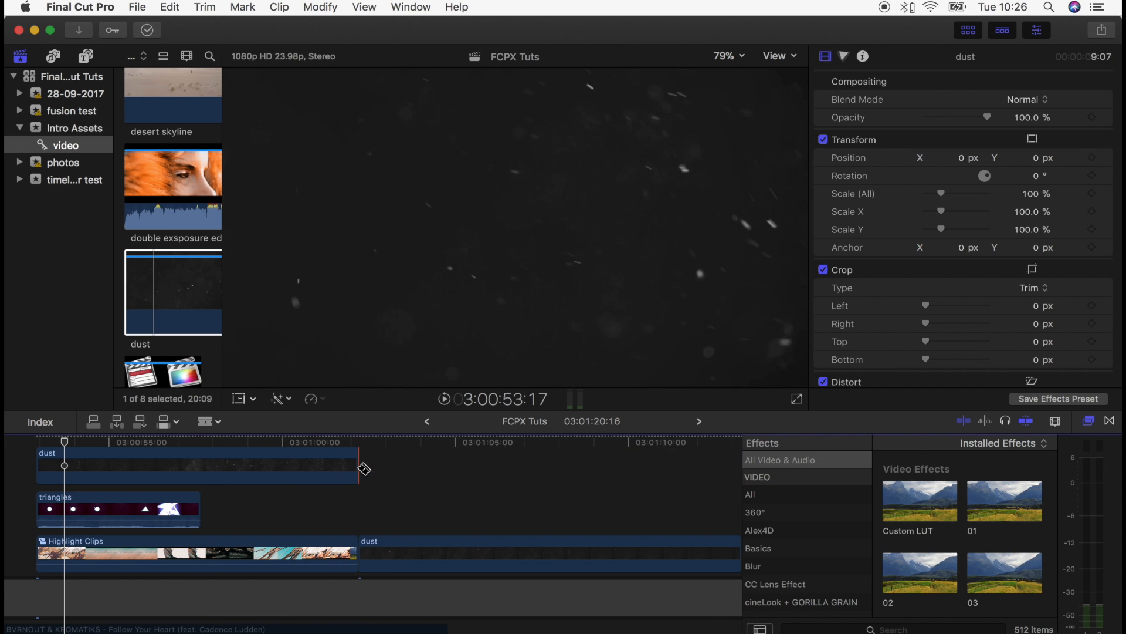
pyautogui.press('a')
pyautogui.click(385, 554)
pyautogui.press('Delete')
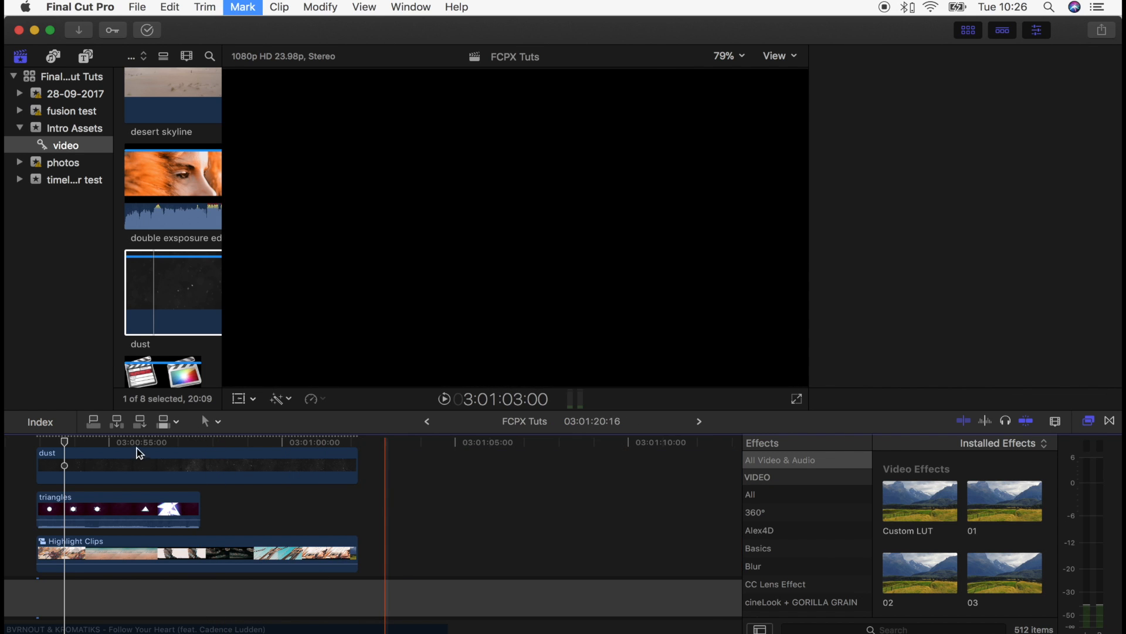
# - Set the blend mode of the trimmed dust clip to Add
pyautogui.hscroll(-5, 133, 466)
pyautogui.click(240, 477)
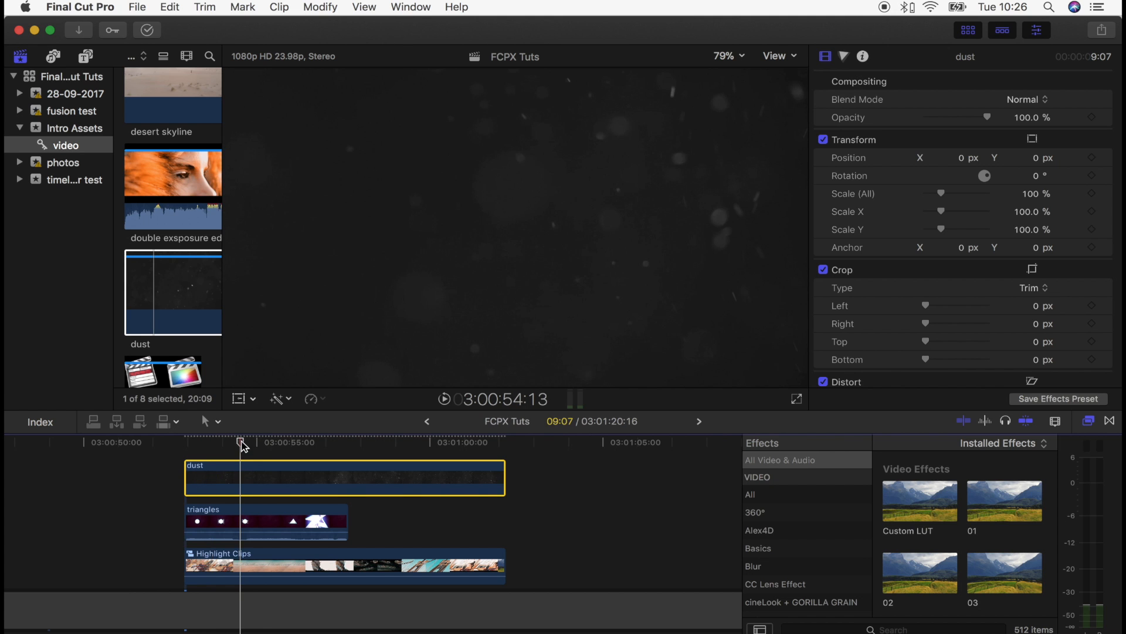
pyautogui.click(1020, 101)
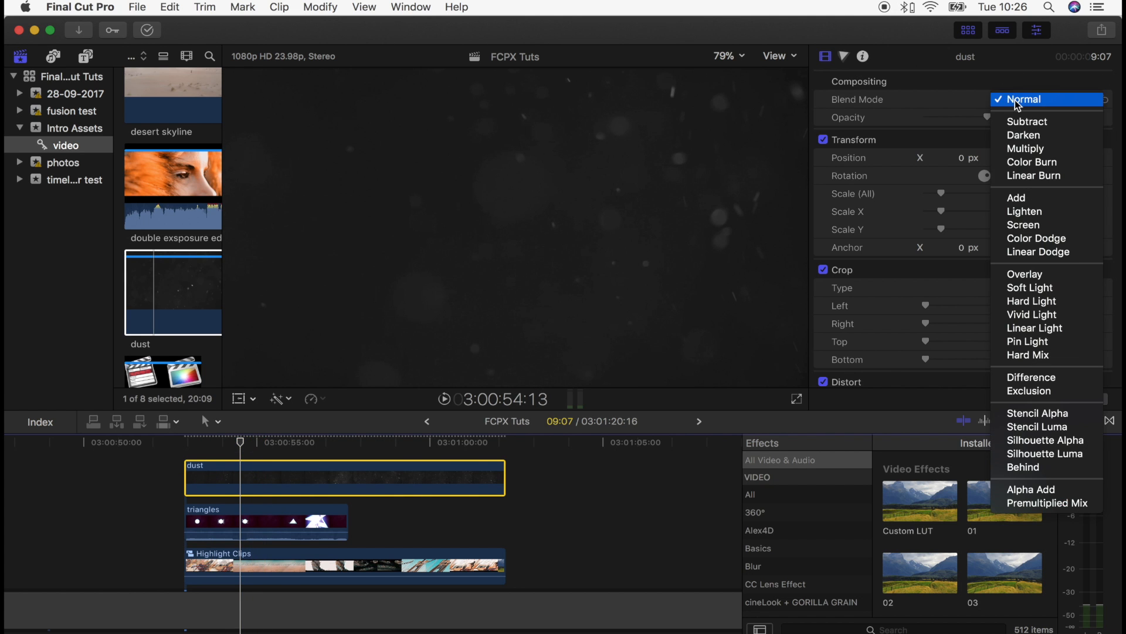
pyautogui.click(1038, 198)
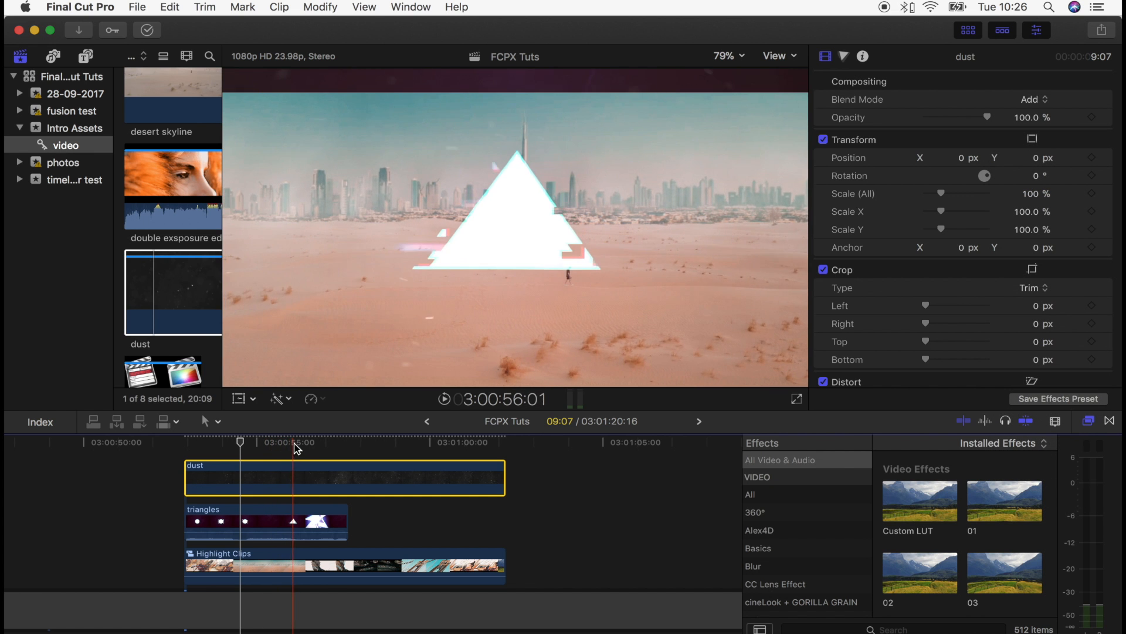
# - Duplicate the triangles clip and place the copy directly after the original, below the dust layer
pyautogui.click(287, 525)
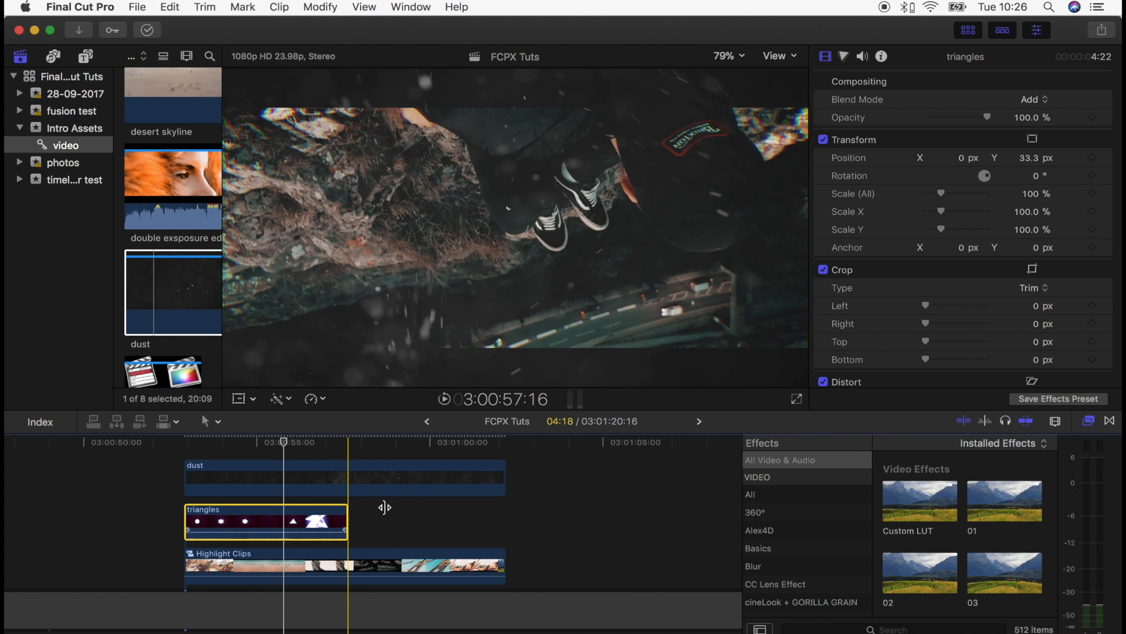
pyautogui.press('cmd+v')
pyautogui.moveTo(385, 464); pyautogui.dragTo(377, 565)
pyautogui.hscroll(-2, 377, 565)
pyautogui.scroll(1, 376, 565)
# - Add the Glitch 03 title from the Glitch Titles category above the dust clip, starting where Highlight Clips starts
pyautogui.click(238, 484)
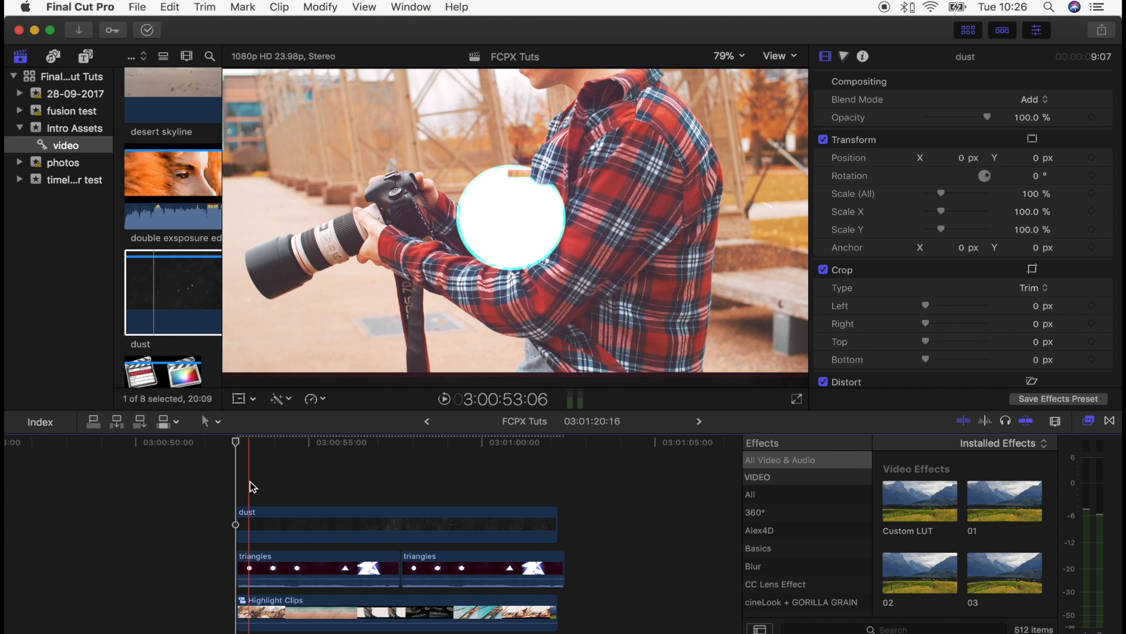
pyautogui.click(88, 56)
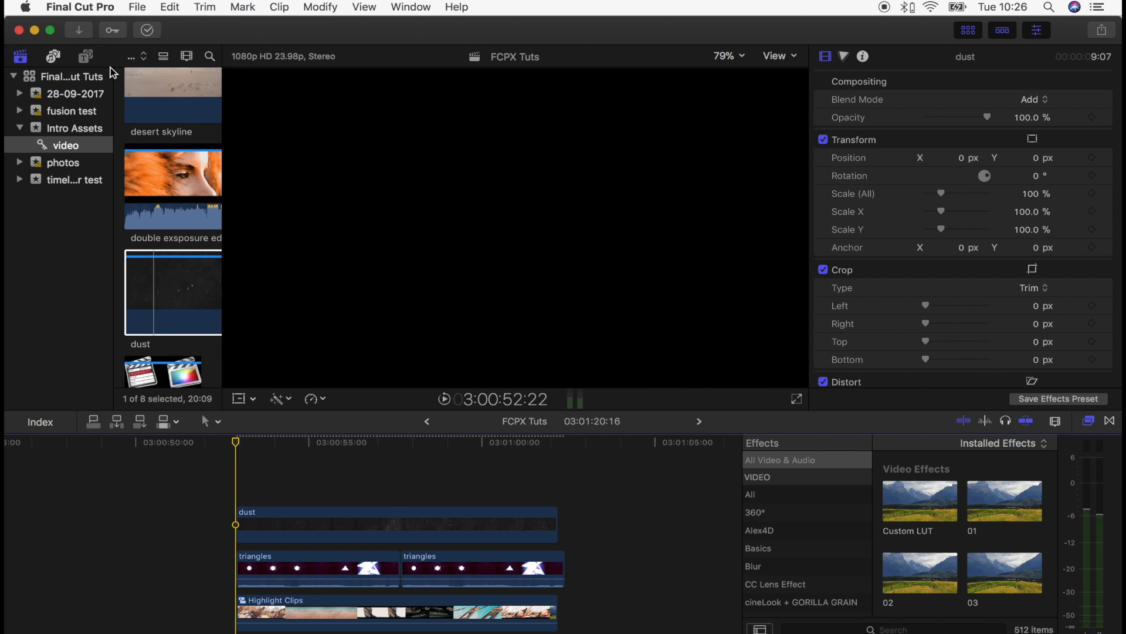
pyautogui.scroll(-5, 47, 154)
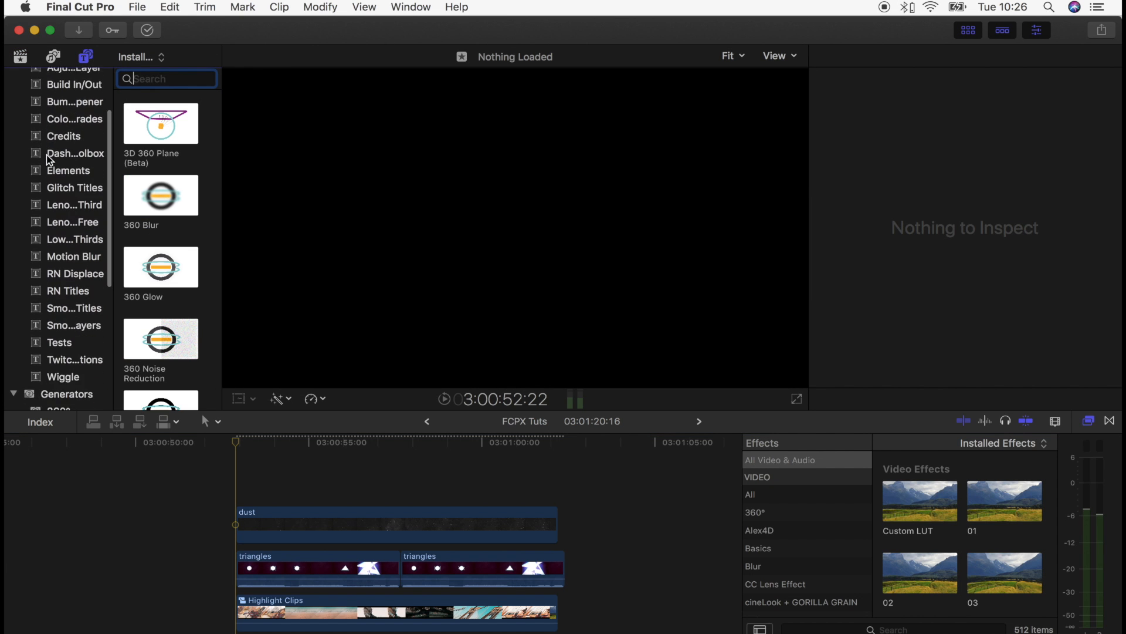
pyautogui.click(76, 249)
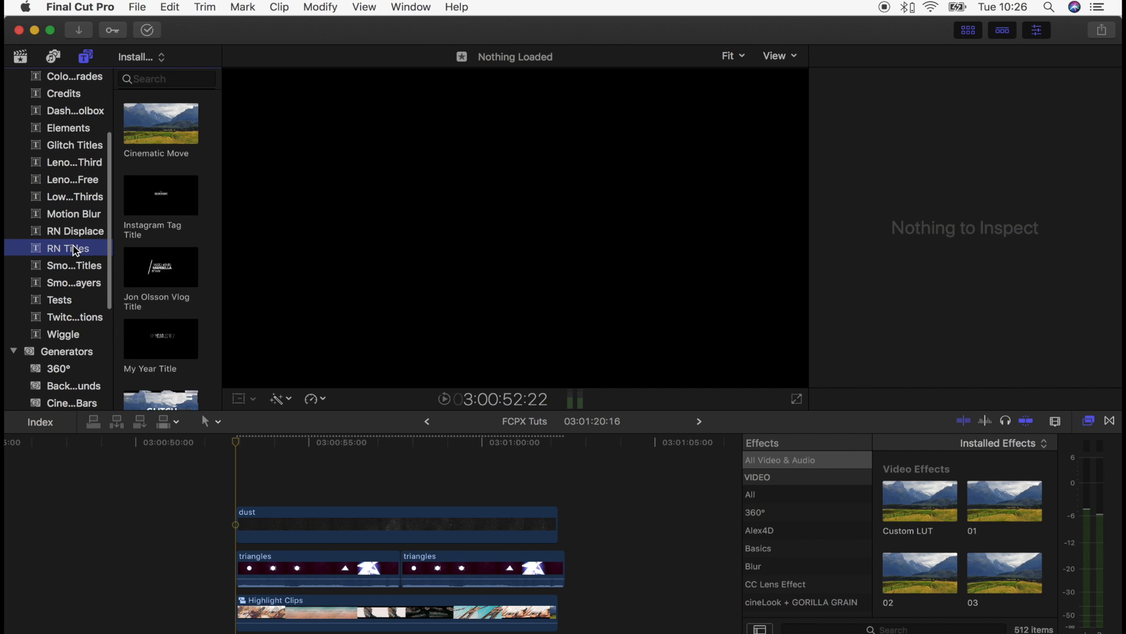
pyautogui.scroll(-5, 173, 252)
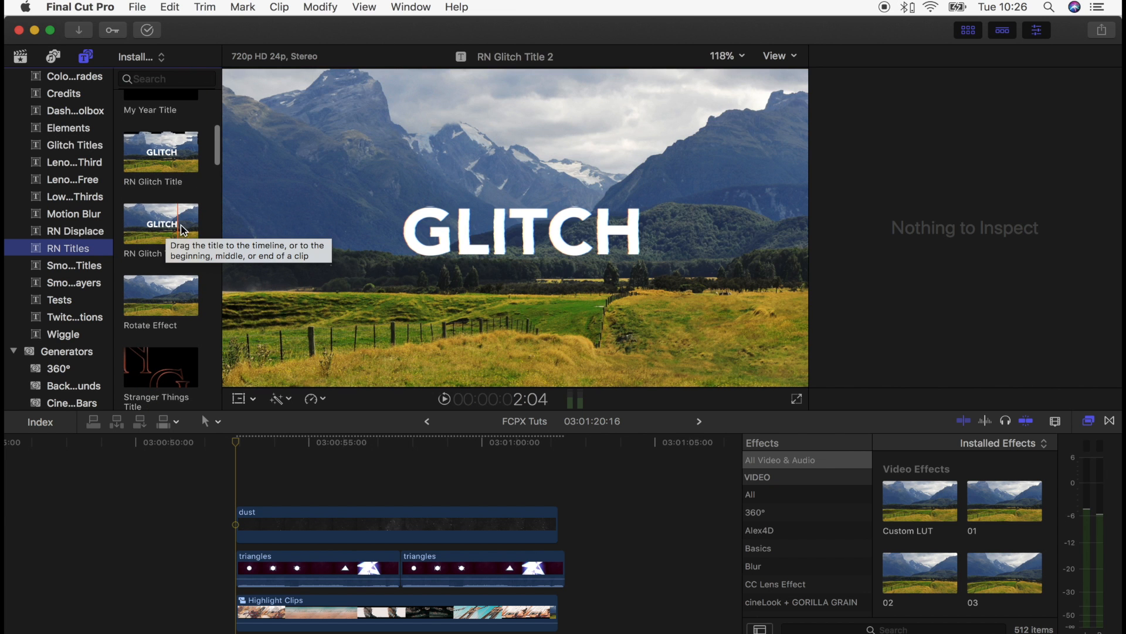
pyautogui.click(75, 144)
pyautogui.click(160, 261)
pyautogui.moveTo(161, 261); pyautogui.dragTo(233, 447)
# - Scale the Glitch 03 title to 43 % and move it to Y 23.1 px, centred on the white circle
pyautogui.press('super+=')
pyautogui.click(257, 444)
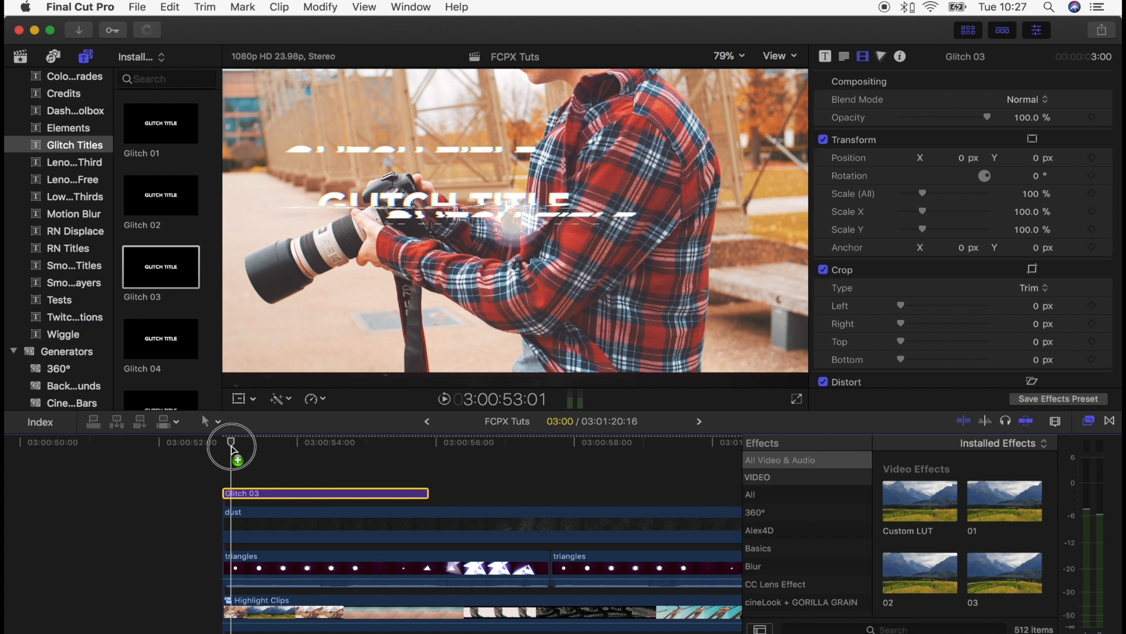
pyautogui.moveTo(232, 449); pyautogui.dragTo(272, 447)
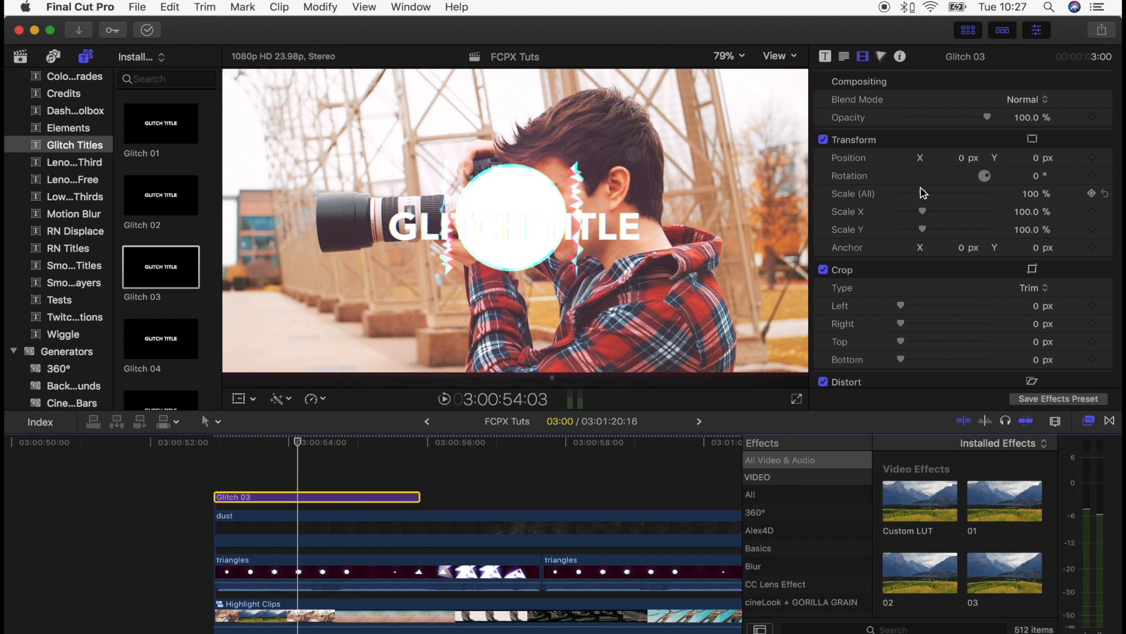
pyautogui.moveTo(923, 195); pyautogui.dragTo(910, 202)
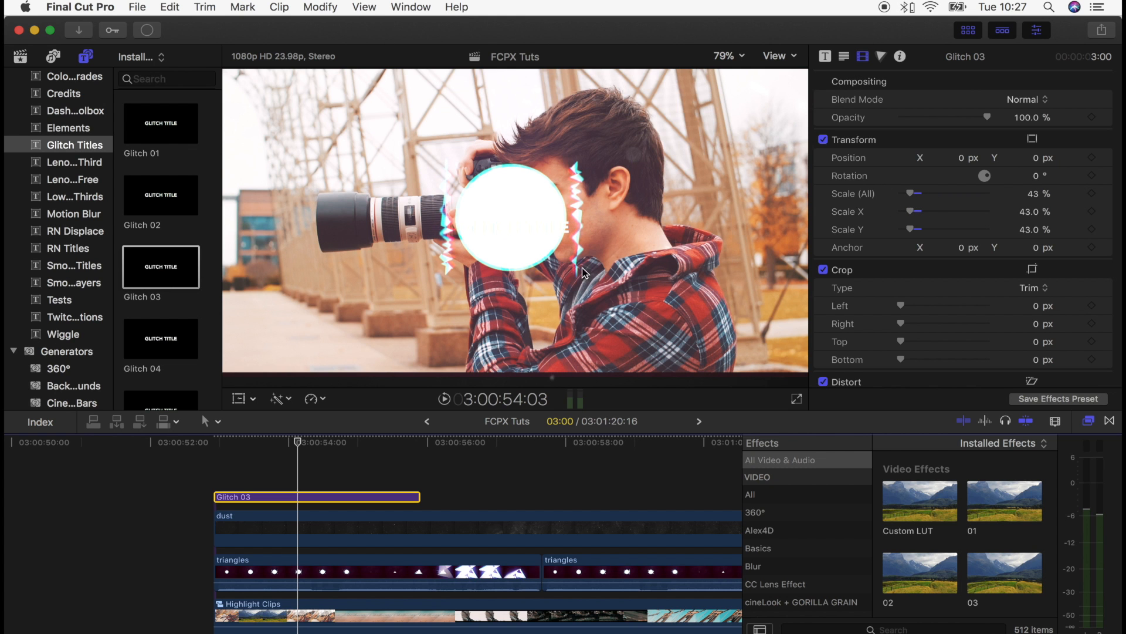
pyautogui.click(238, 398)
pyautogui.moveTo(515, 227); pyautogui.dragTo(523, 225)
# - Reduce the opacity of the first triangles clip so its white circle turns semi-transparent
pyautogui.scroll(-1, 275, 527)
pyautogui.click(275, 569)
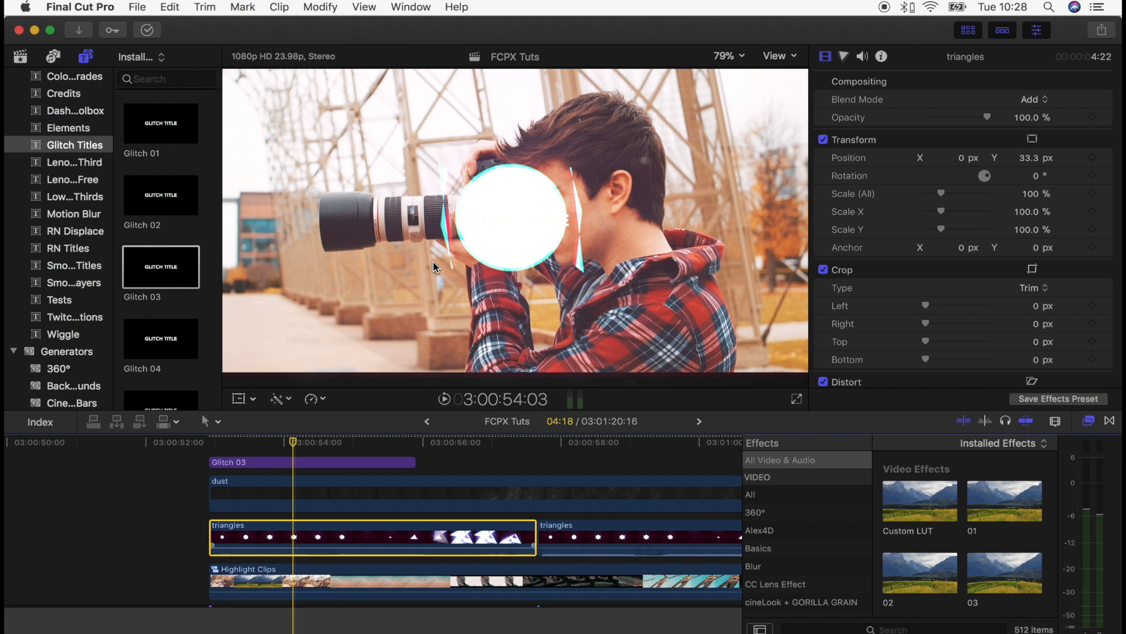
pyautogui.moveTo(956, 120); pyautogui.dragTo(958, 121)
# - Scale the Glitch 03 title to 105 % and shift its text slightly upward over the circle
pyautogui.click(279, 464)
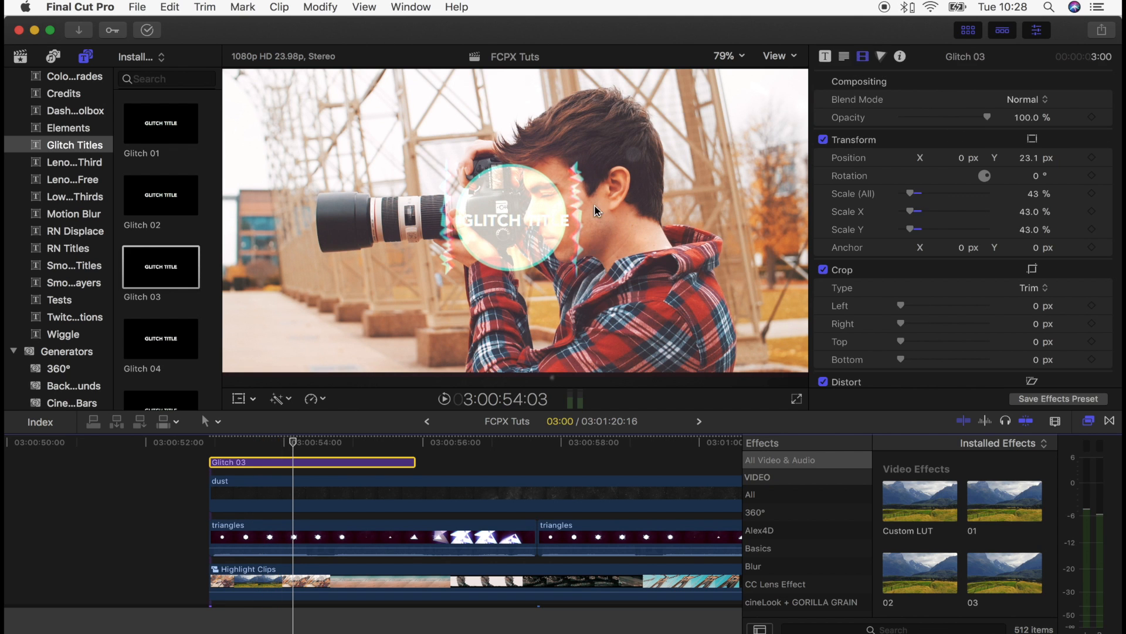
pyautogui.moveTo(914, 194); pyautogui.dragTo(928, 194)
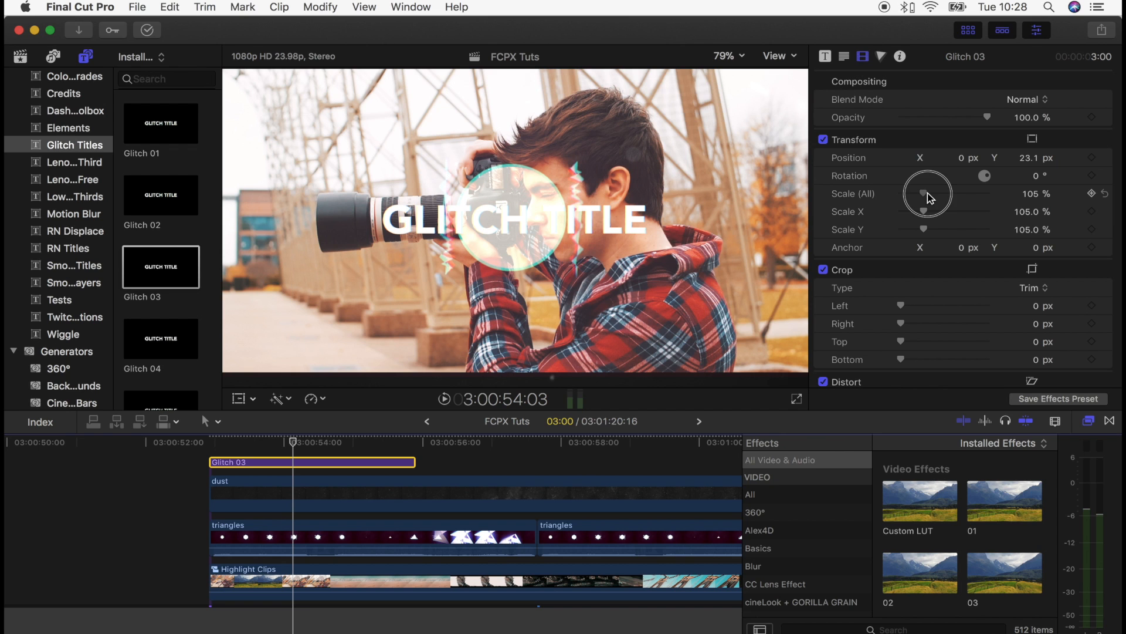
pyautogui.moveTo(531, 216)
pyautogui.mouseDown()
pyautogui.moveTo(504, 196)
pyautogui.moveTo(529, 205)
pyautogui.mouseUp()
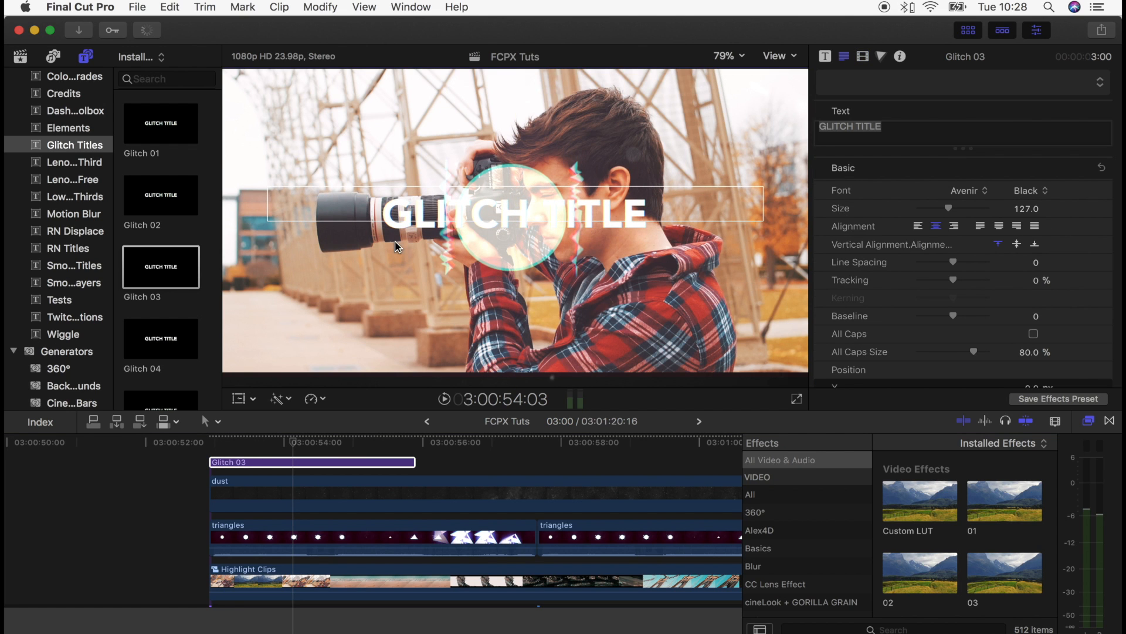
pyautogui.click(293, 440)
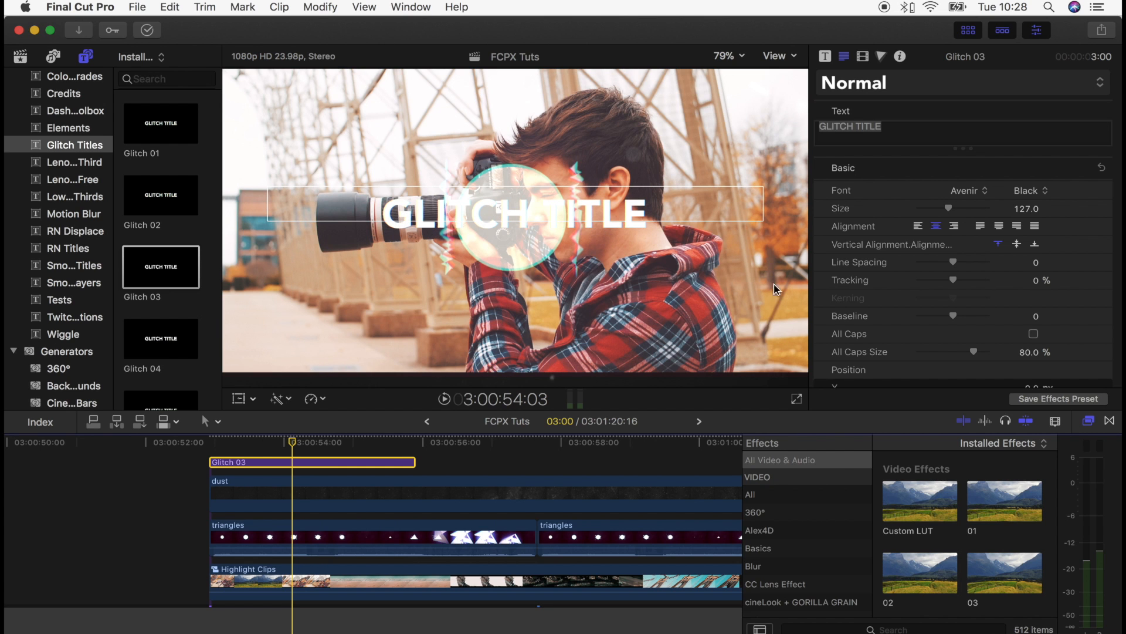
# - Apply the Prism blur effect to the Glitch 03 title
pyautogui.click(773, 566)
pyautogui.scroll(-2, 936, 505)
pyautogui.moveTo(1006, 500); pyautogui.dragTo(303, 465)
# - Replace the title text with FCPX TUTORIALS on two lines and set the line spacing to -51
pyautogui.click(528, 232)
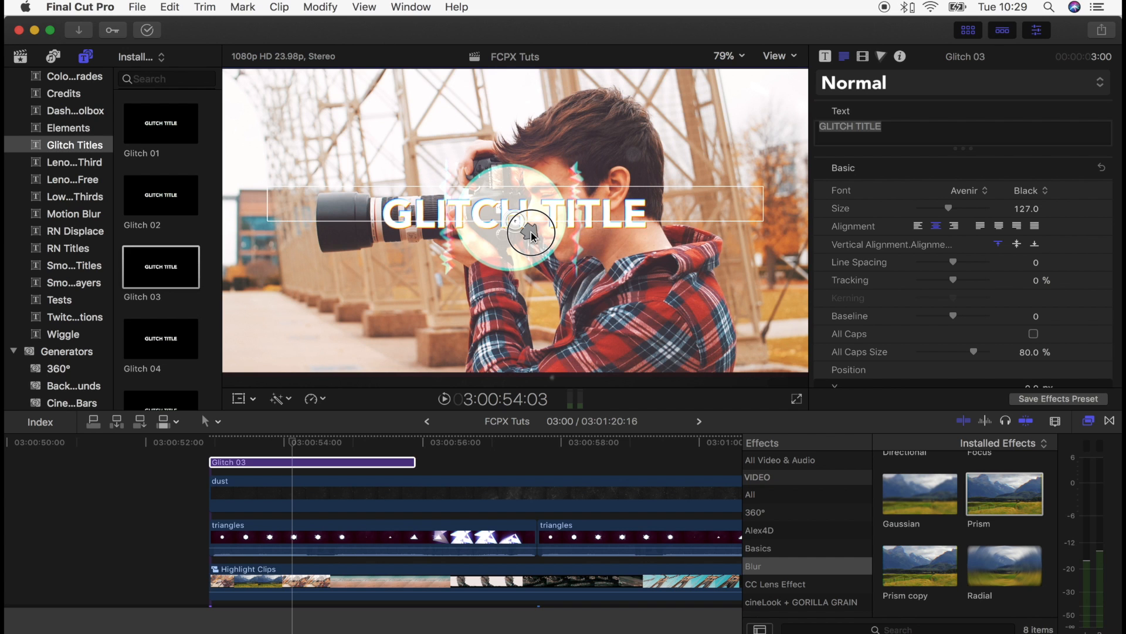
pyautogui.write('FCPX')
pyautogui.press('Return')
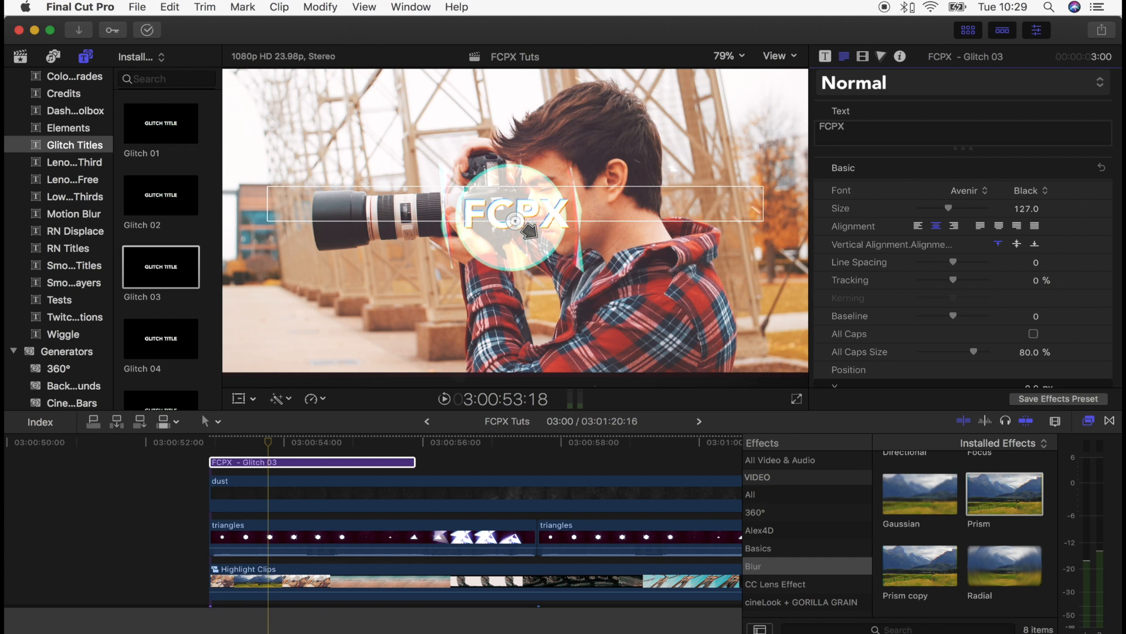
pyautogui.moveTo(952, 262); pyautogui.dragTo(935, 265)
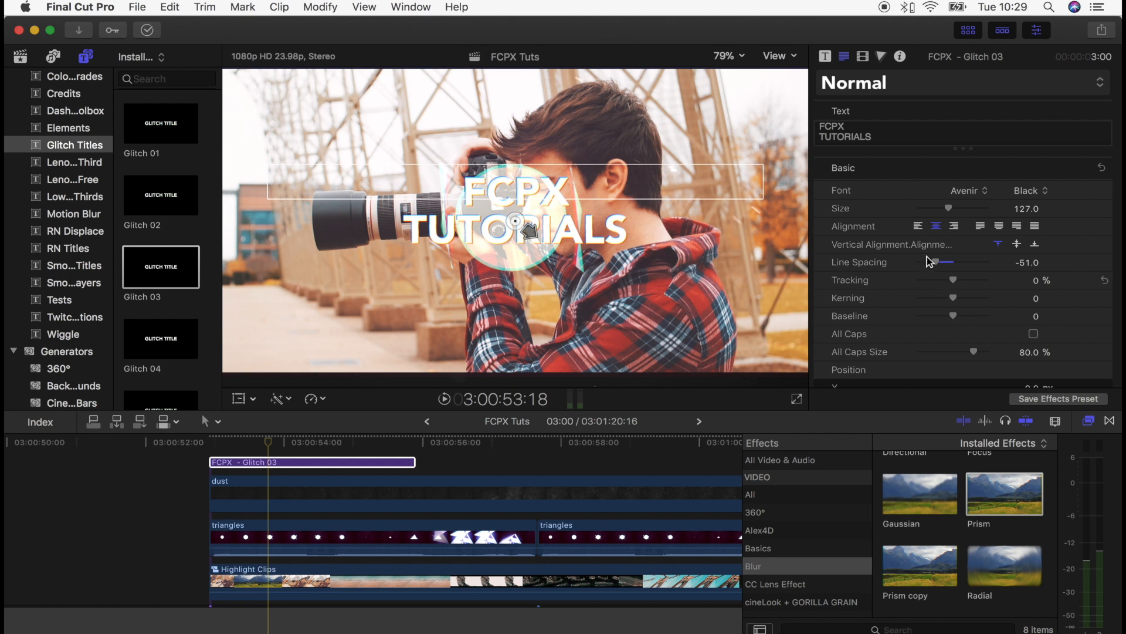
# - Set the title's Prism amount to 3.0 and its opacity to 59.14 %
pyautogui.click(862, 56)
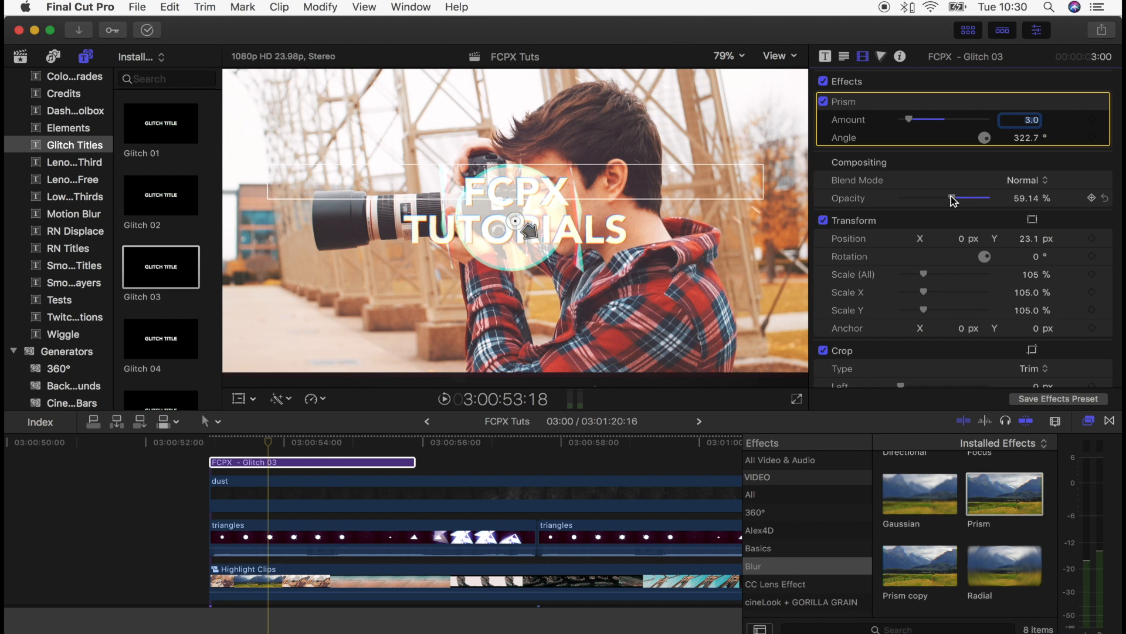
# - Trim the end of the FCPX title to a duration of 2:05 and disable the Highlight Clips clip
pyautogui.moveTo(306, 441); pyautogui.dragTo(365, 472)
pyautogui.click(303, 591)
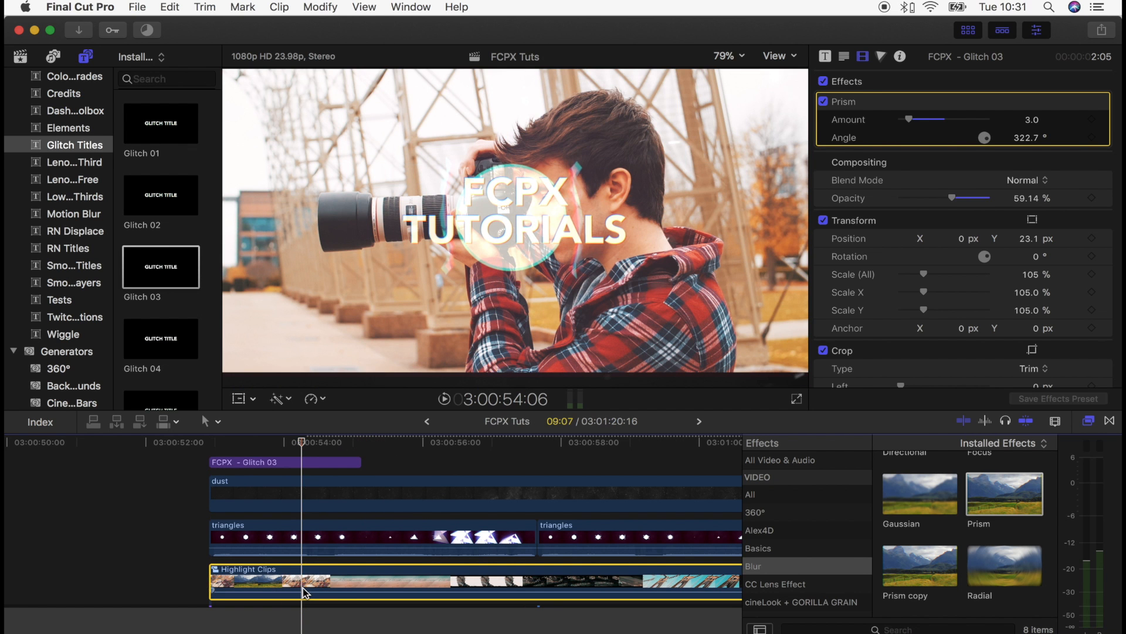
pyautogui.press('v')
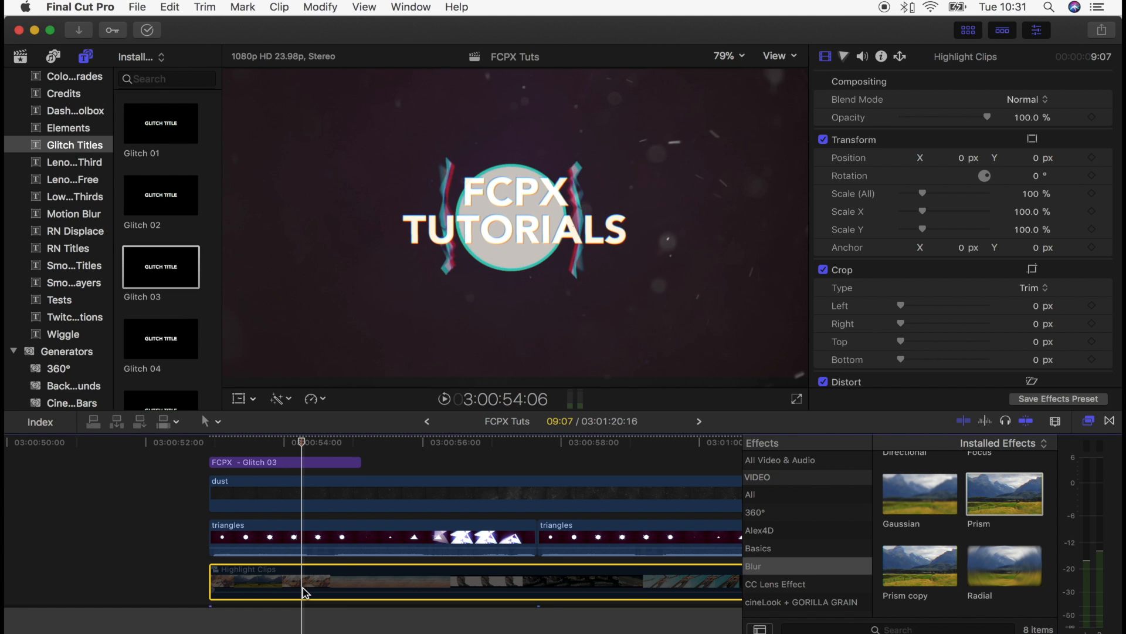
# - Change the FCPX TUTORIALS title font to Banco and reposition the text over the circle
pyautogui.click(281, 461)
pyautogui.scroll(2, 281, 462)
pyautogui.click(977, 193)
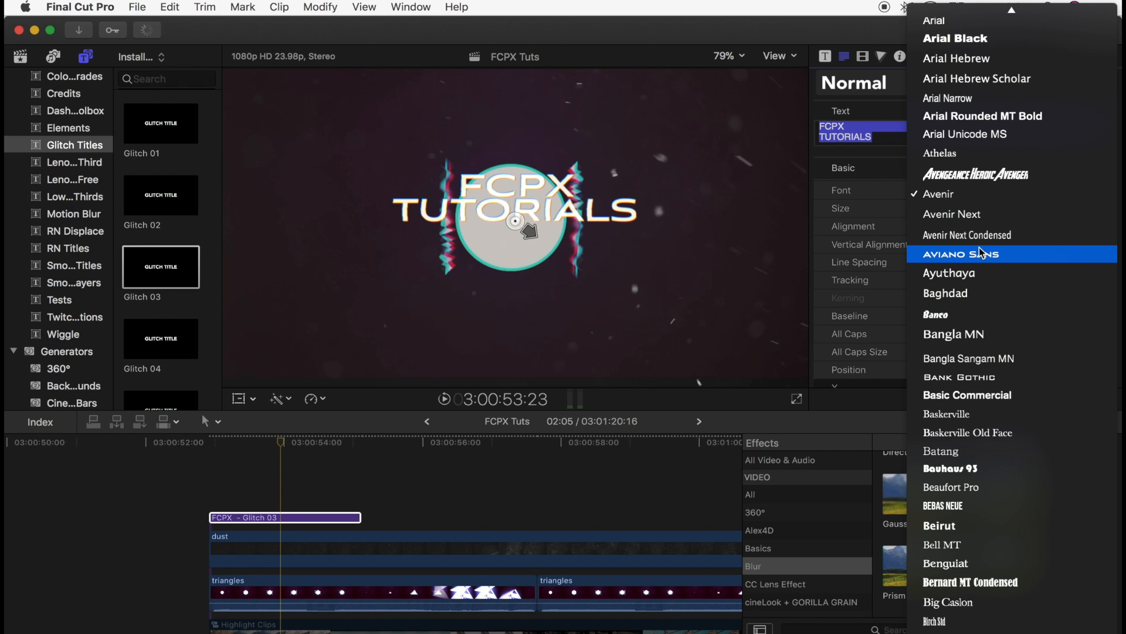
pyautogui.click(980, 314)
pyautogui.moveTo(505, 208); pyautogui.dragTo(519, 195)
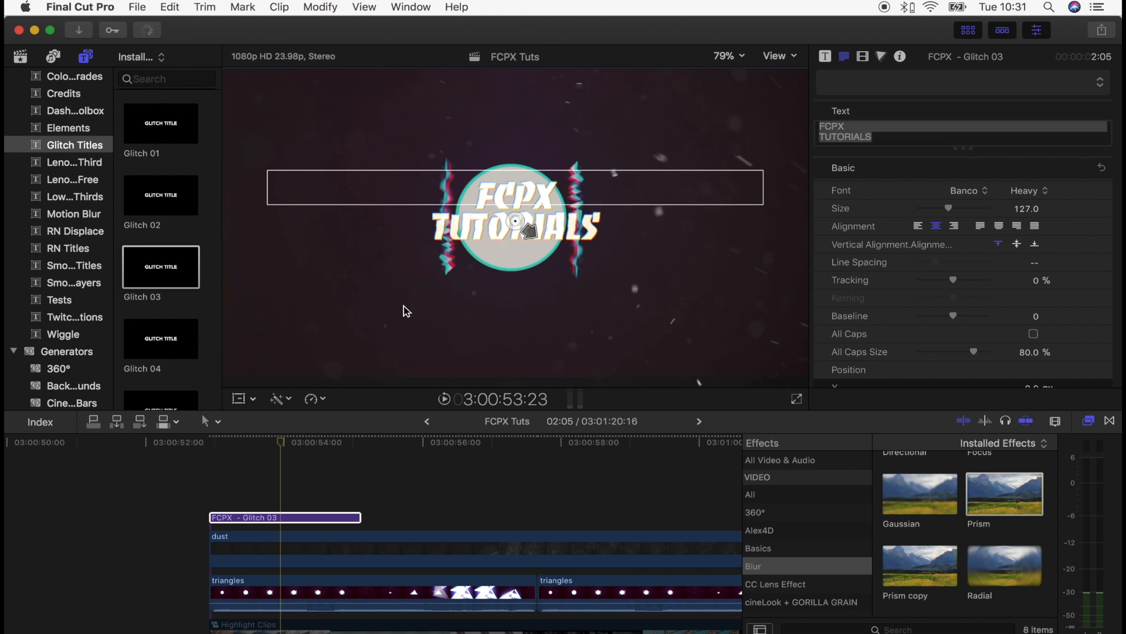
pyautogui.click(280, 441)
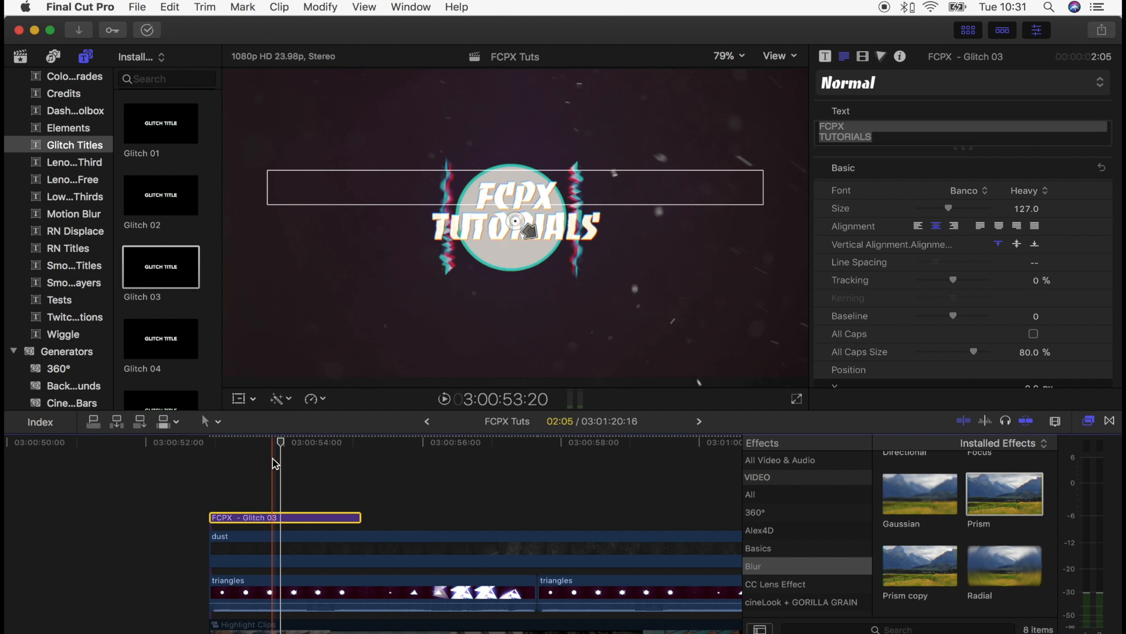
pyautogui.click(270, 463)
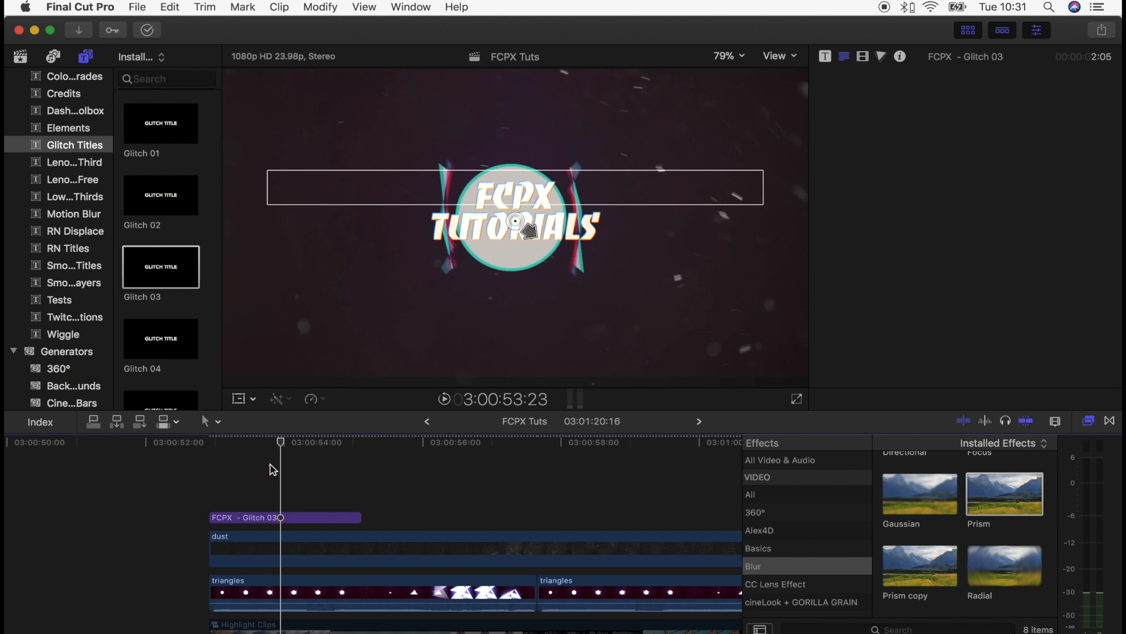
# - Add the final_cut_pro_X_7 image from the Intro Assets videos above the FCPX title, aligned to the title's start
pyautogui.click(22, 57)
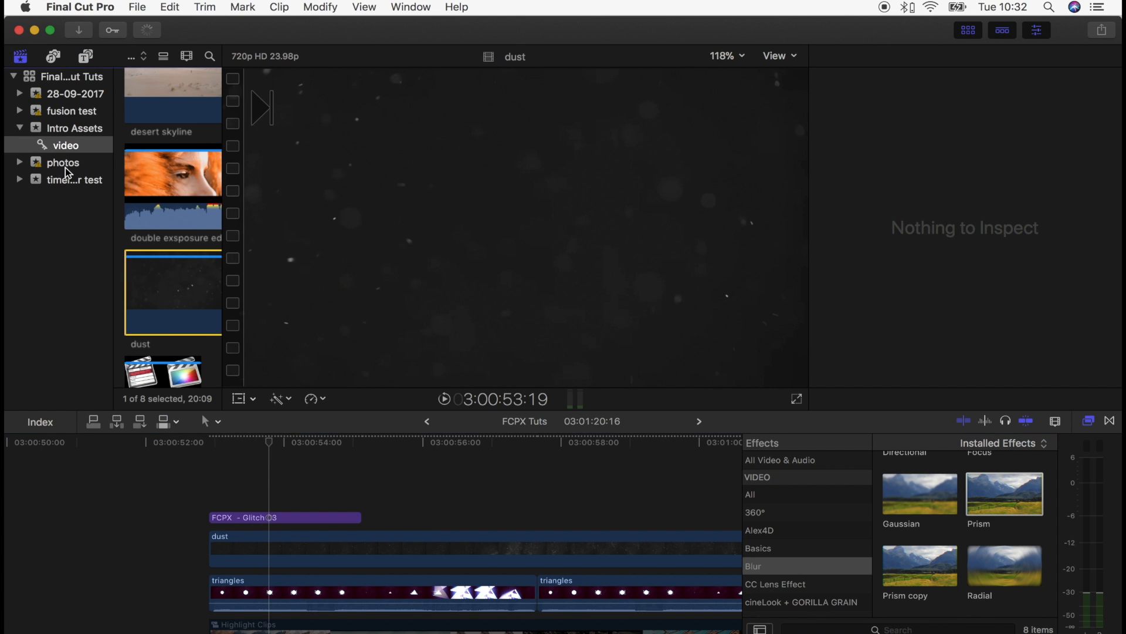
pyautogui.scroll(-2, 200, 291)
pyautogui.scroll(-2, 201, 291)
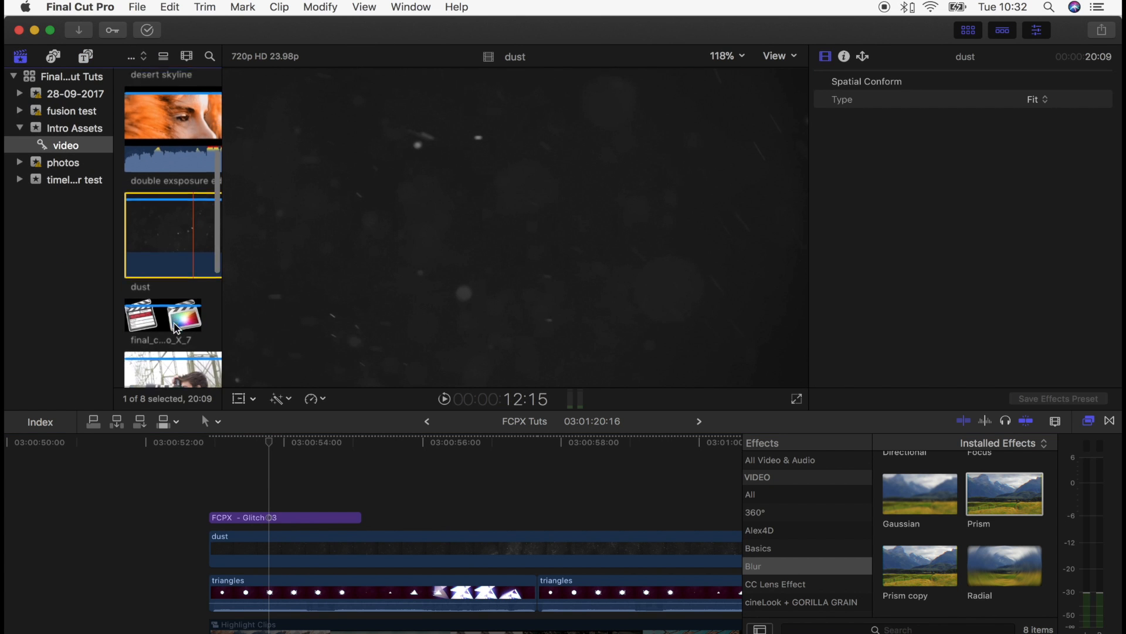
pyautogui.click(139, 314)
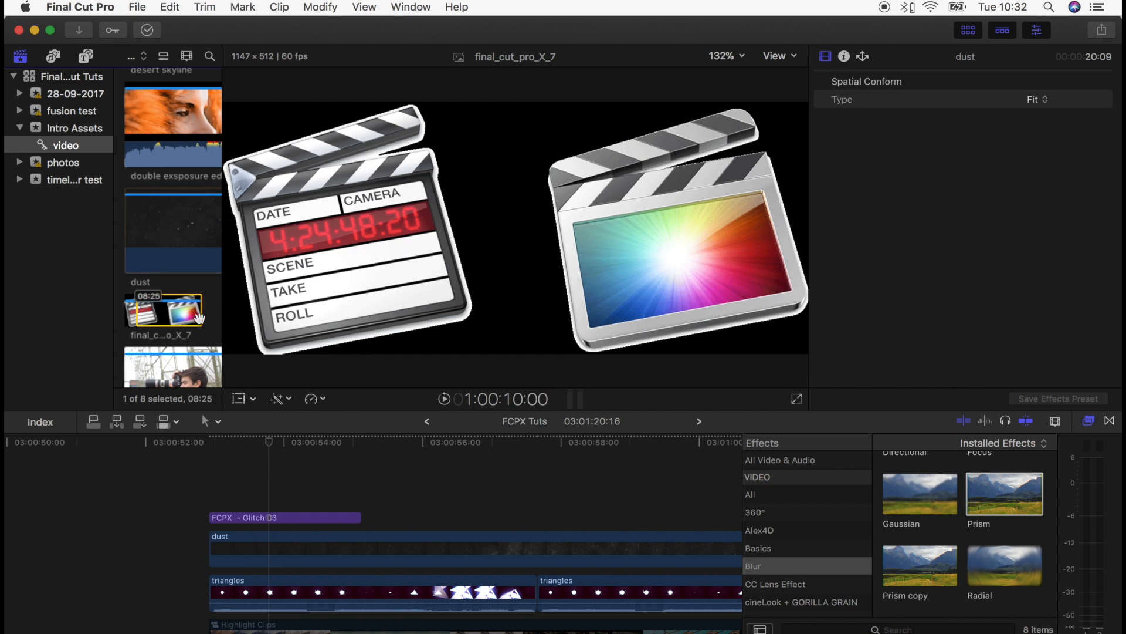
pyautogui.moveTo(141, 312); pyautogui.dragTo(211, 486)
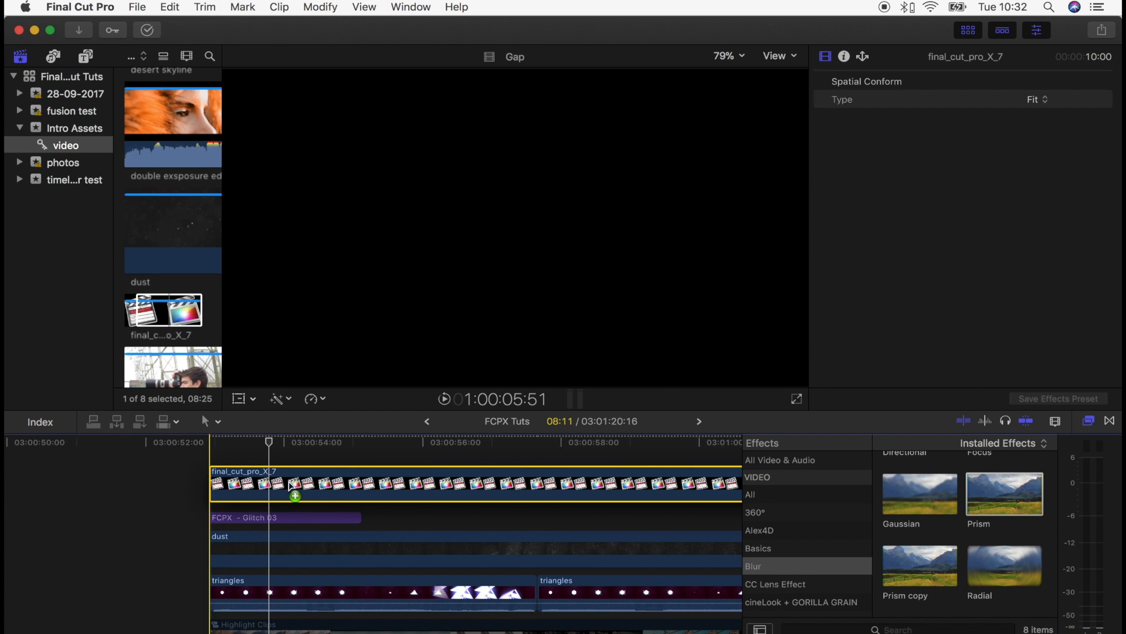
# - Cut the final_cut_pro_X_7 clip at the end of the FCPX title and delete the excess part
pyautogui.click(368, 485)
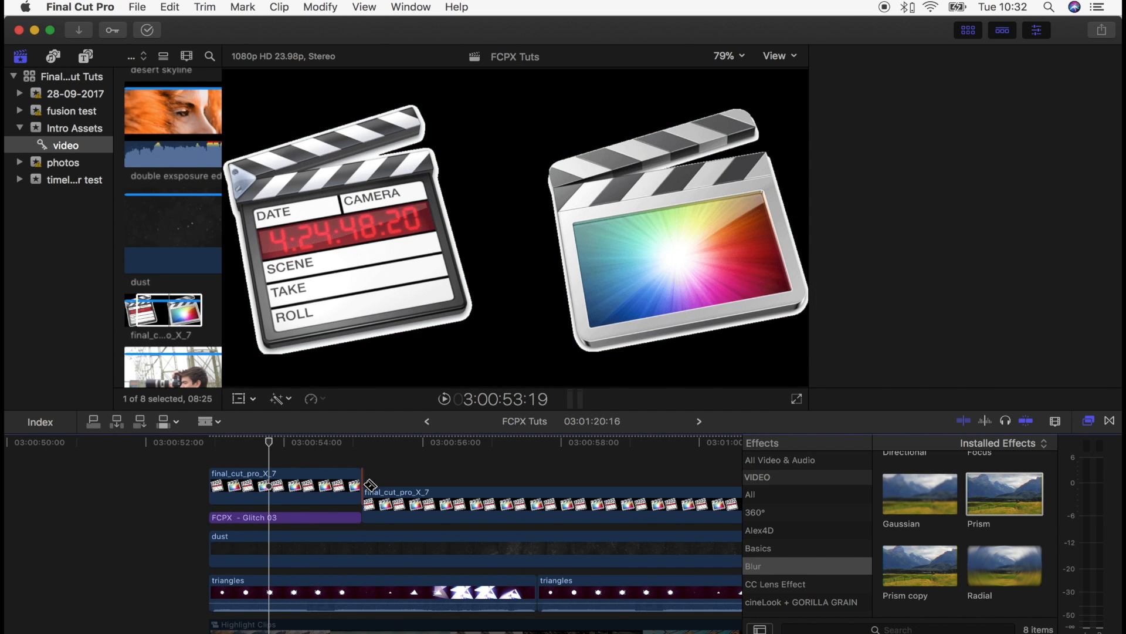
pyautogui.press('a')
pyautogui.click(391, 503)
pyautogui.press('Delete')
# - Crop the left side of the final_cut_pro_X_7 image by 506 px so only the colourful clapperboard remains
pyautogui.click(281, 492)
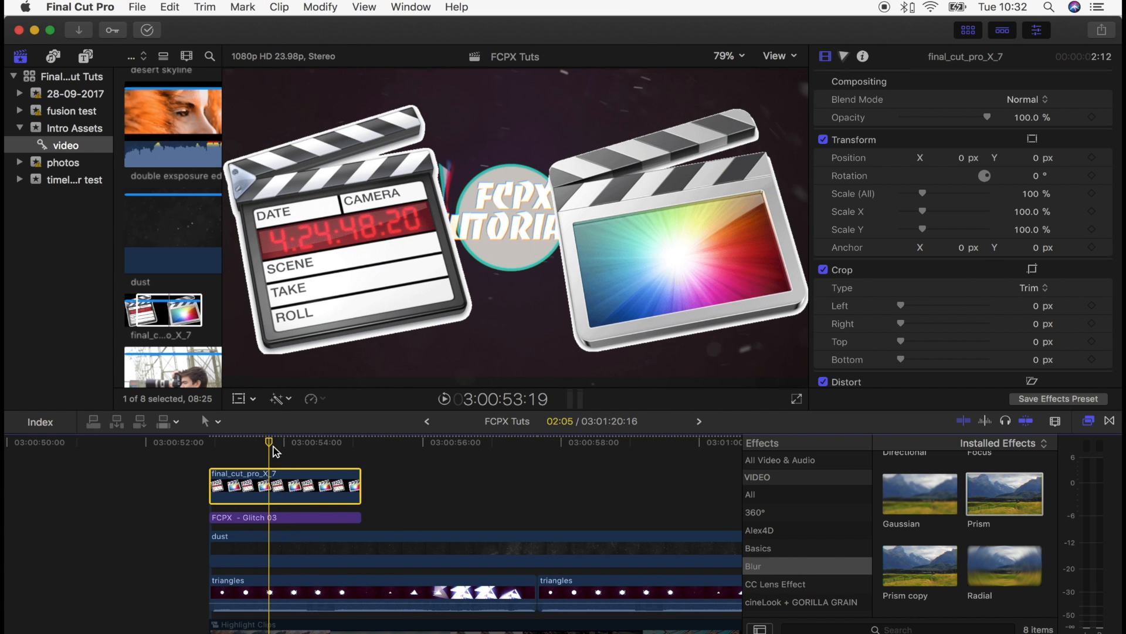
pyautogui.scroll(-1, 977, 254)
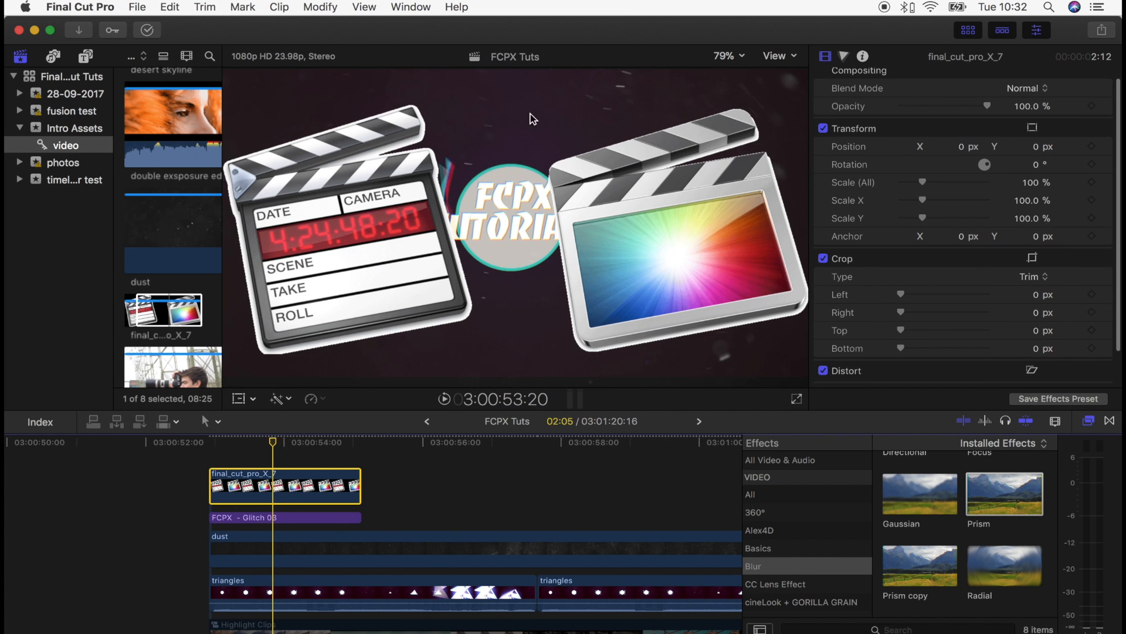
pyautogui.scroll(-1, 972, 295)
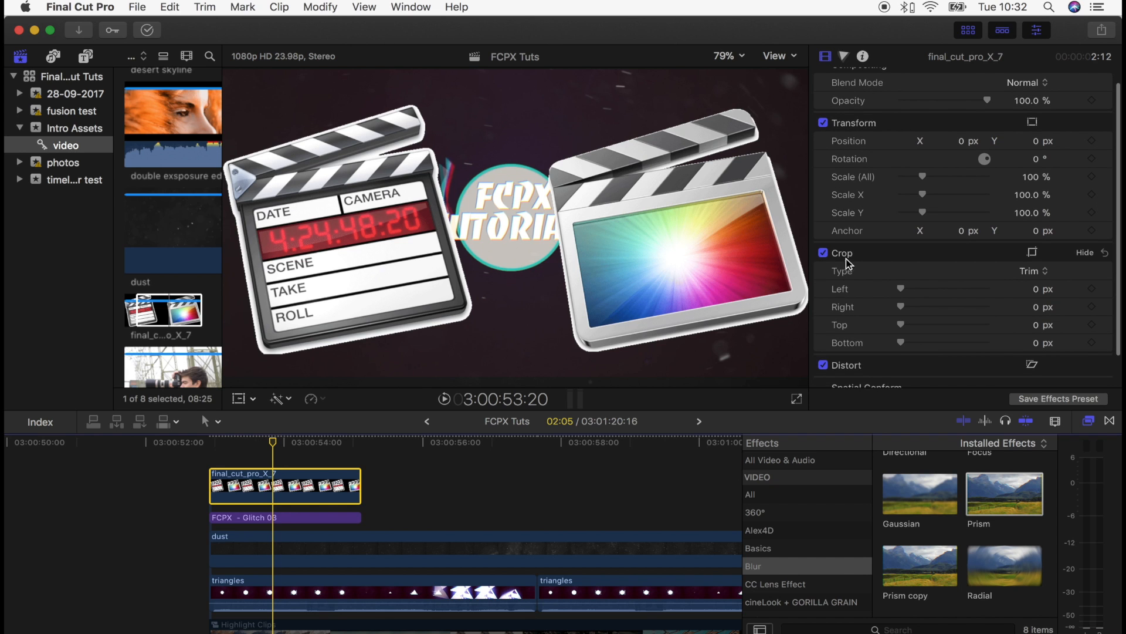
pyautogui.moveTo(912, 289); pyautogui.dragTo(990, 298)
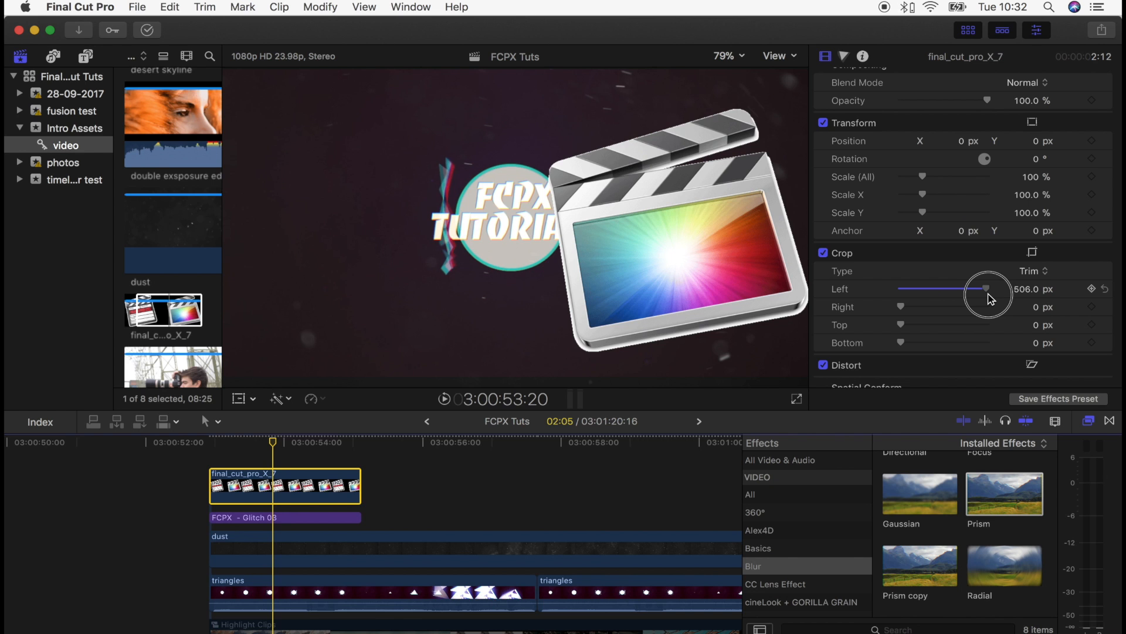
# - Move the clapperboard image over the circle and place its clip beneath the FCPX title layer
pyautogui.click(242, 399)
pyautogui.moveTo(518, 232); pyautogui.dragTo(364, 218)
pyautogui.moveTo(268, 495); pyautogui.dragTo(300, 449)
# - Scale the clapperboard image to 30 % and position it inside the circle at X -174.8 px, Y 44.5 px
pyautogui.moveTo(922, 177); pyautogui.dragTo(907, 182)
pyautogui.moveTo(413, 219); pyautogui.dragTo(476, 217)
# - Set the clapperboard image's opacity to 58.14 %
pyautogui.moveTo(955, 101); pyautogui.dragTo(953, 105)
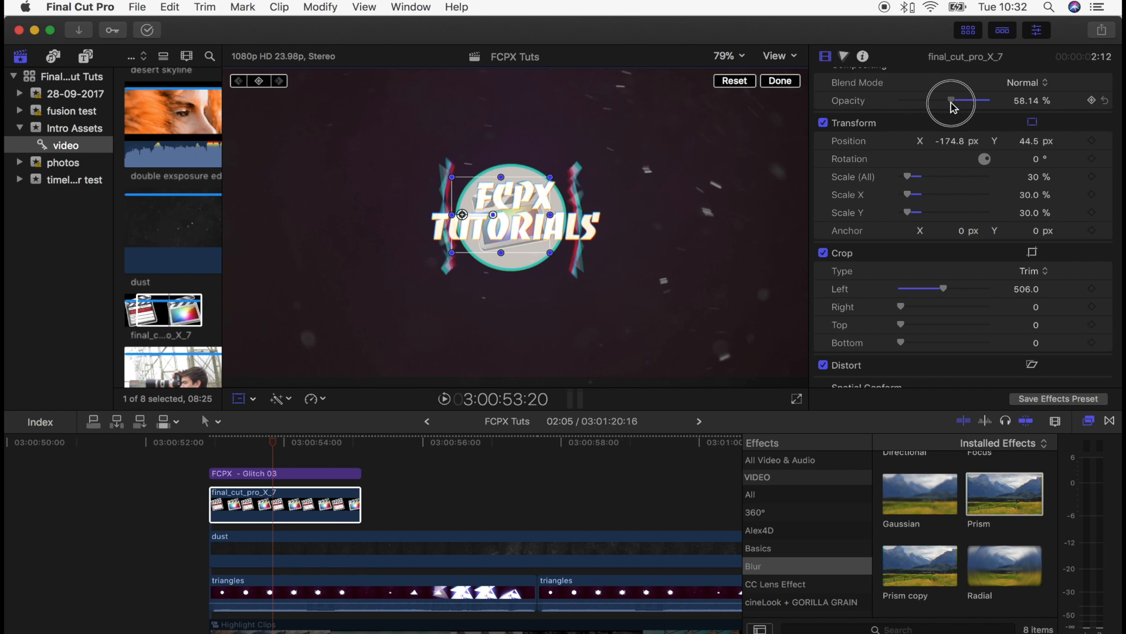
pyautogui.moveTo(954, 107); pyautogui.dragTo(953, 106)
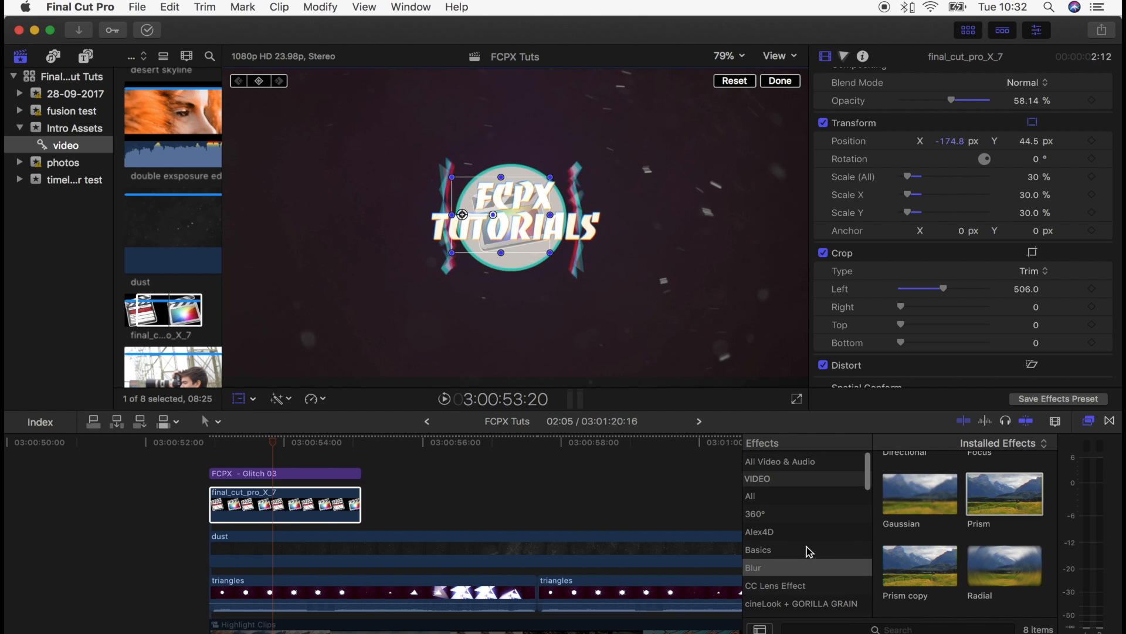
# - Find the Bad TV effect among all video effects and apply it to the clapperboard image clip
pyautogui.click(782, 494)
pyautogui.click(795, 463)
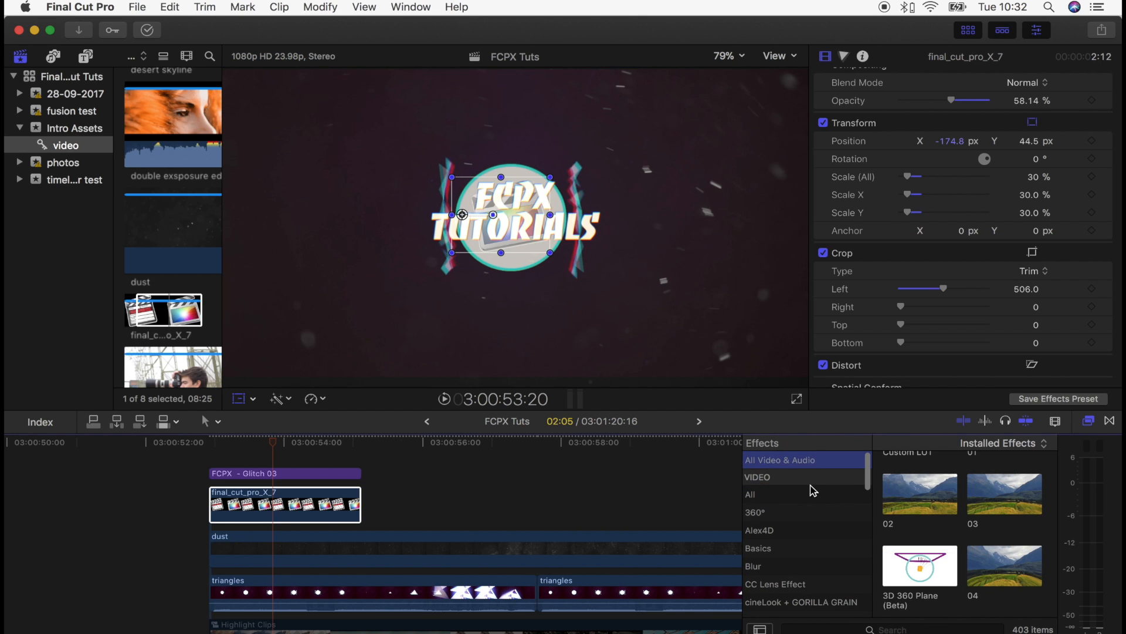
pyautogui.click(861, 629)
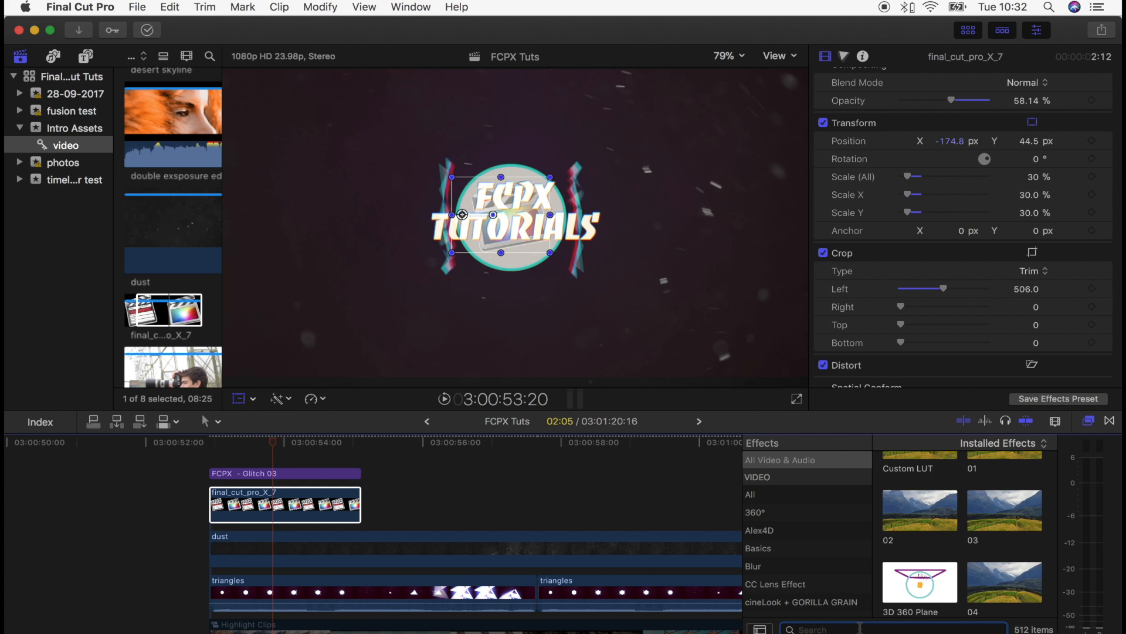
pyautogui.write('BAD TV')
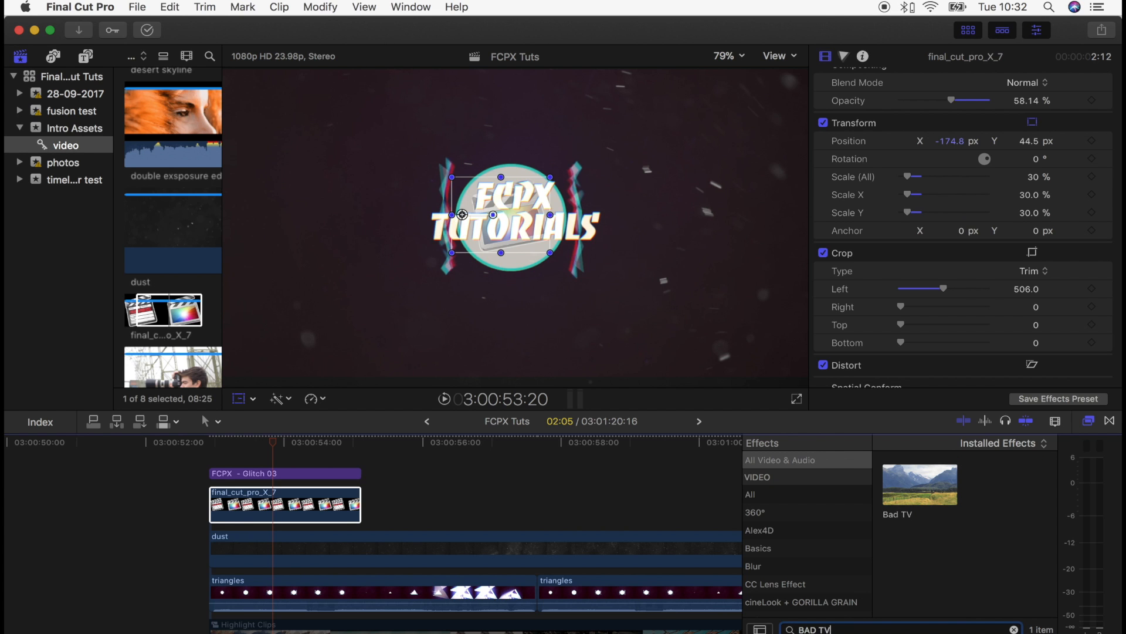
pyautogui.moveTo(911, 504); pyautogui.dragTo(269, 509)
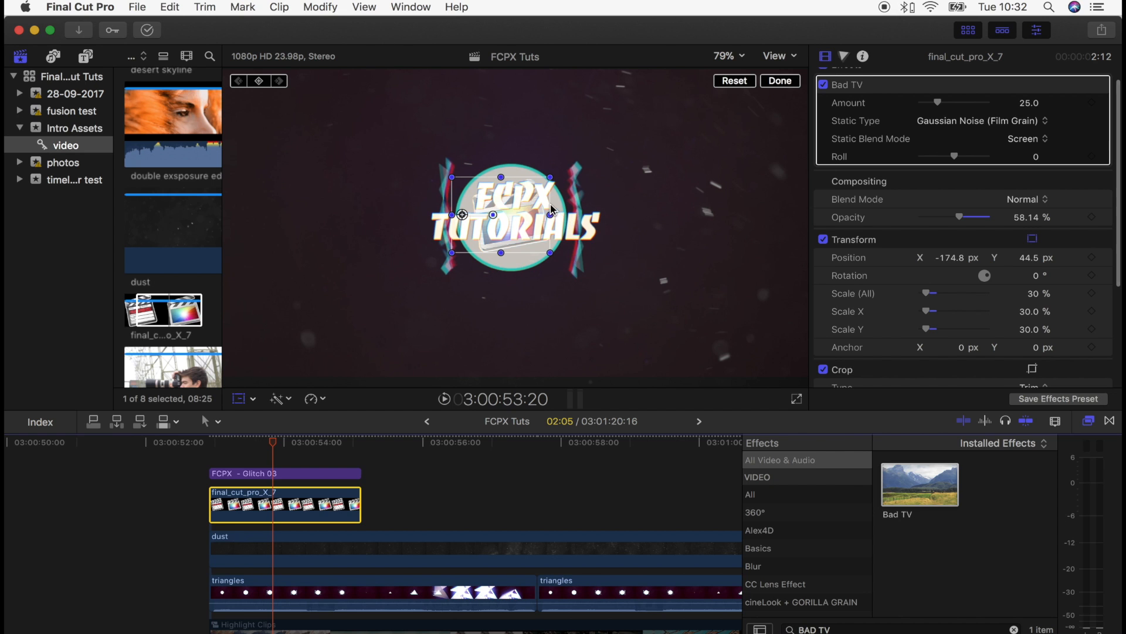
pyautogui.click(782, 81)
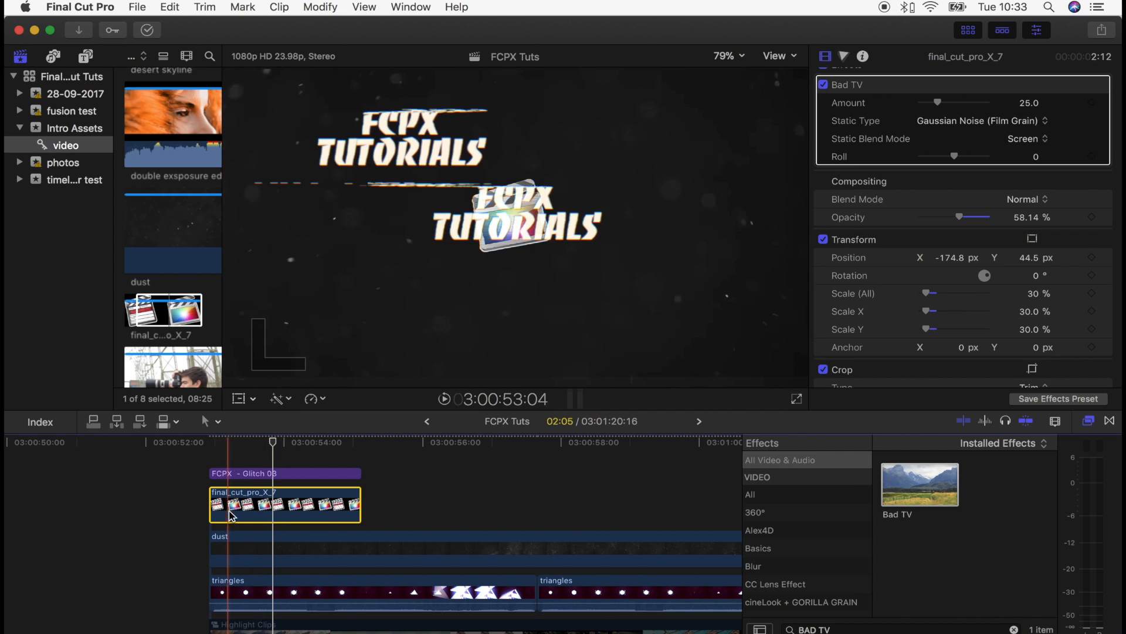
# - Add the Glitch Down transition from the Glitch Pack to both ends of the clapperboard clip
pyautogui.click(1112, 422)
pyautogui.scroll(-3, 852, 529)
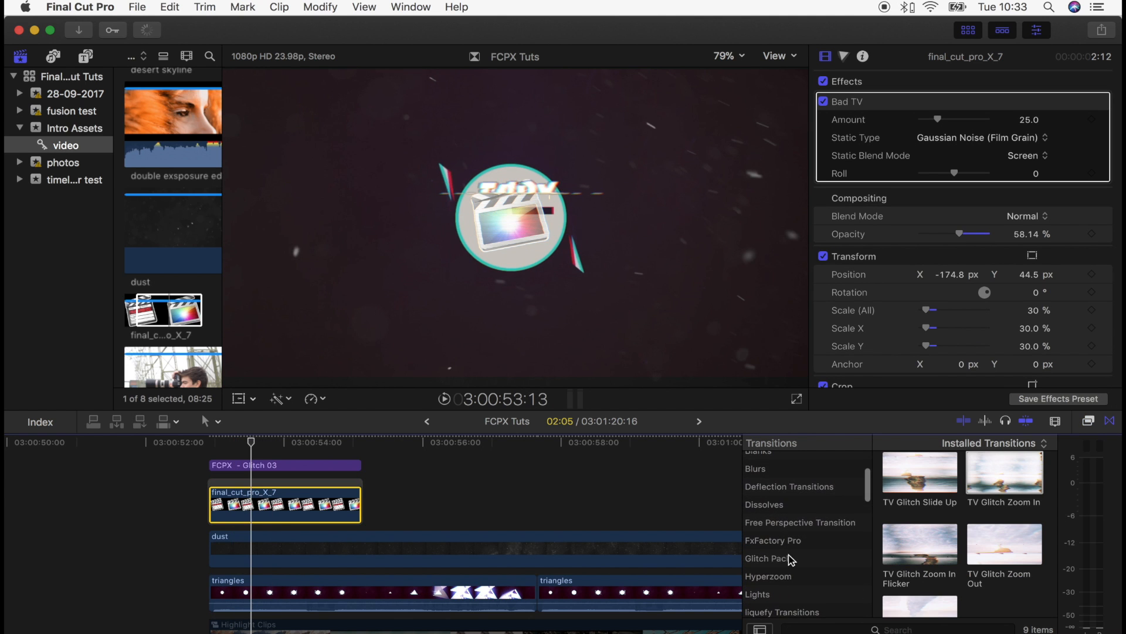
pyautogui.click(808, 558)
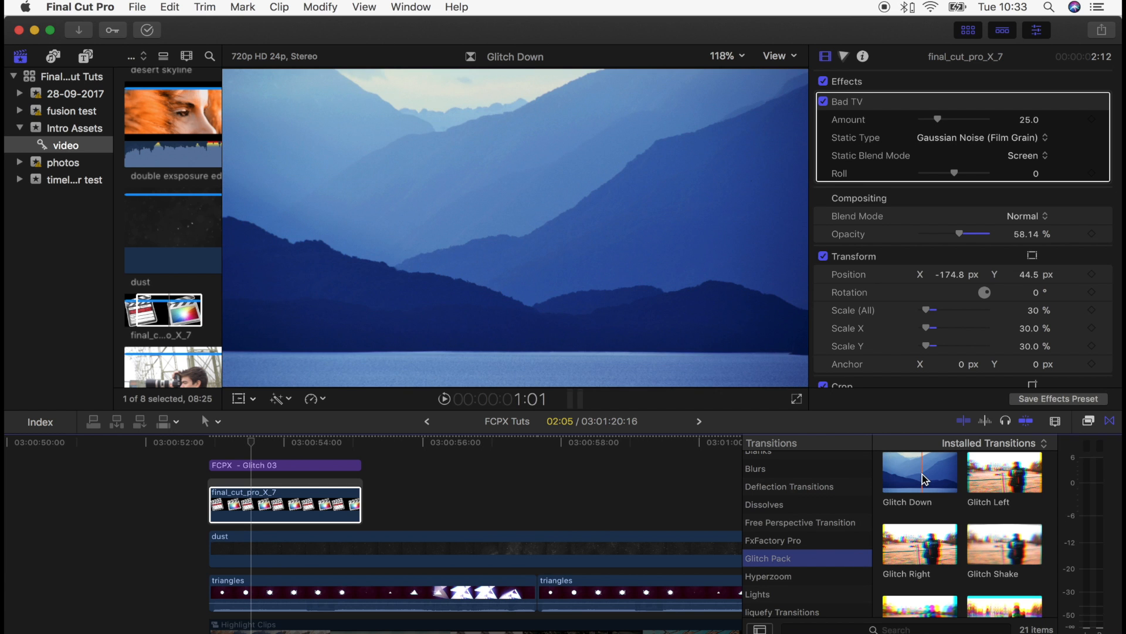
pyautogui.doubleClick(922, 474)
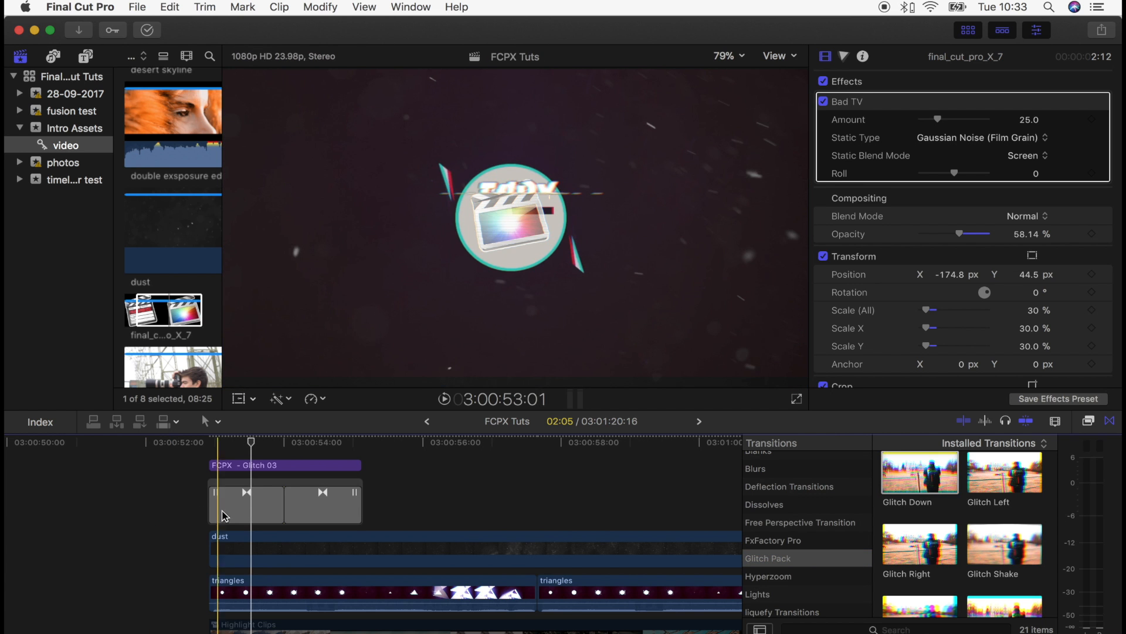
pyautogui.press('space')
# - Extend the clapperboard clip's end slightly past the FCPX title and adjust the Glitch In and Glitch Out amounts of its Glitch Down transitions
pyautogui.moveTo(360, 509); pyautogui.dragTo(393, 510)
pyautogui.click(246, 442)
pyautogui.moveTo(955, 99); pyautogui.dragTo(928, 99)
pyautogui.moveTo(955, 117); pyautogui.dragTo(925, 116)
pyautogui.moveTo(355, 444); pyautogui.dragTo(358, 442)
pyautogui.moveTo(927, 100); pyautogui.dragTo(936, 99)
pyautogui.moveTo(925, 117); pyautogui.dragTo(936, 116)
# - Combine the clapperboard clip and its two transitions into a compound clip in the 28-09-2017 event, keeping the suggested name
pyautogui.moveTo(392, 510); pyautogui.dragTo(218, 494)
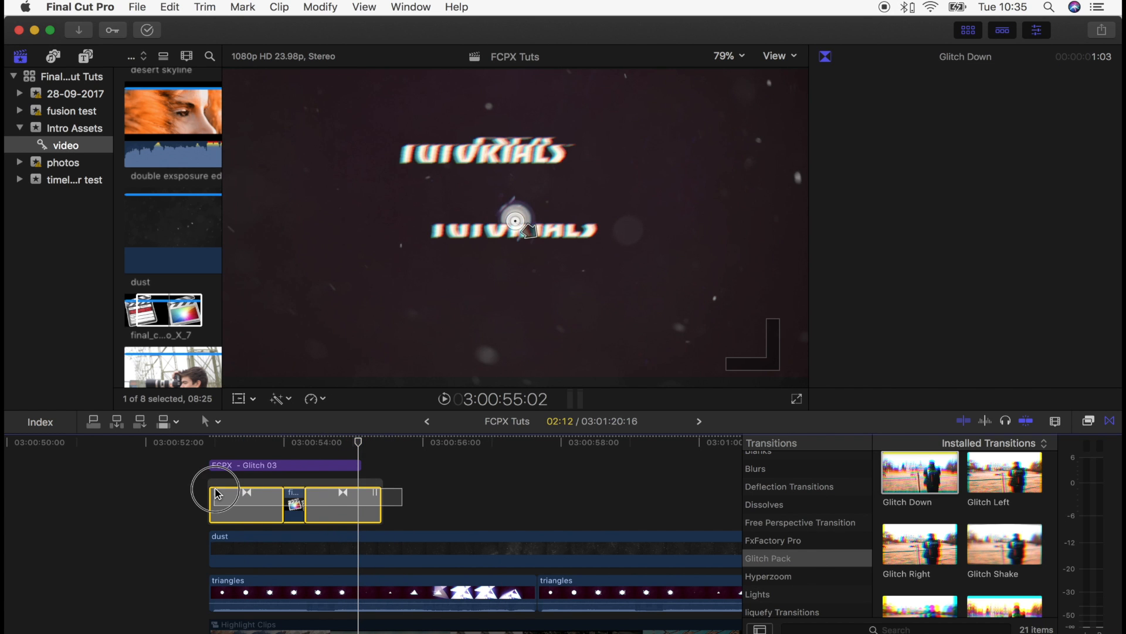
pyautogui.rightClick(263, 509)
pyautogui.click(292, 504)
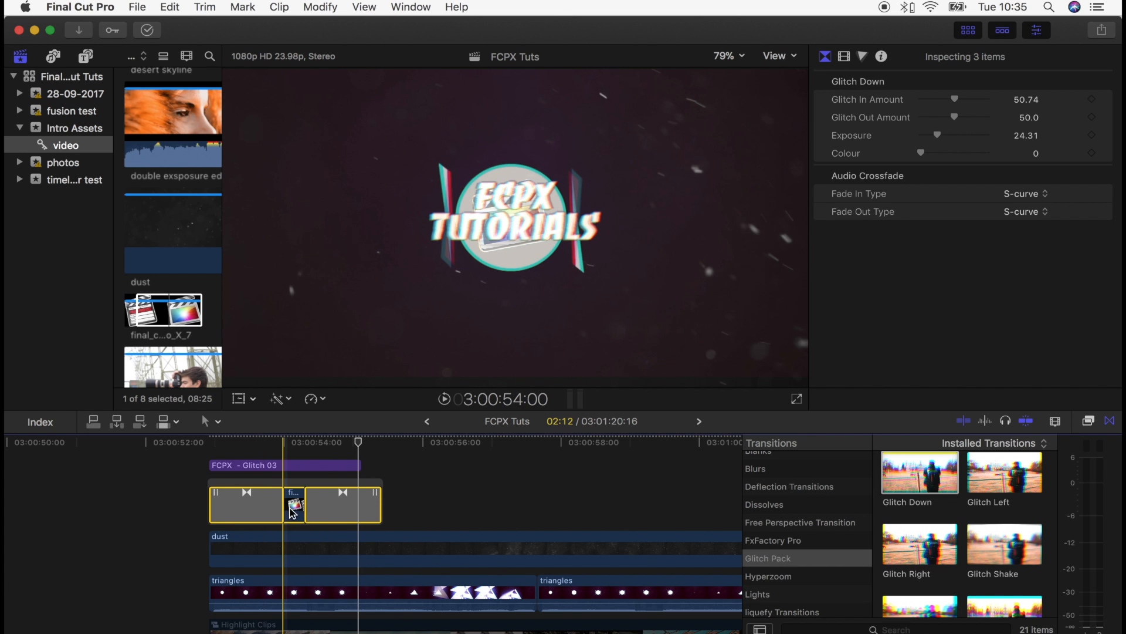
pyautogui.rightClick(292, 504)
pyautogui.click(342, 445)
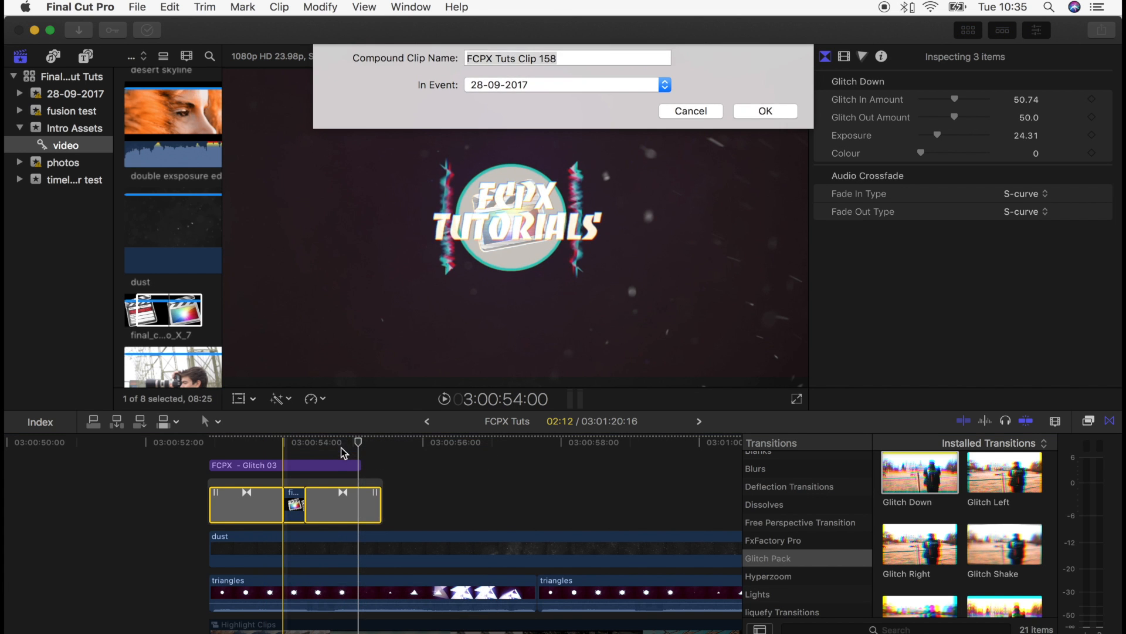
pyautogui.click(763, 111)
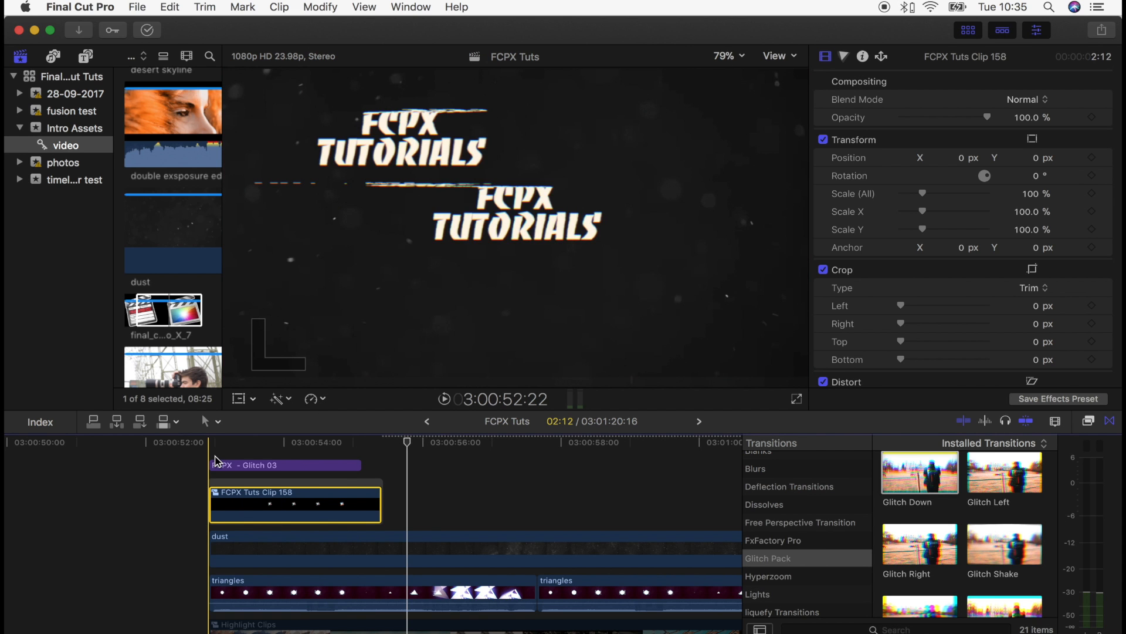
# - Trim the start of the FCPX title to a duration of 1:22 so it begins shortly after the logo compound clip, and play it back
pyautogui.press('space')
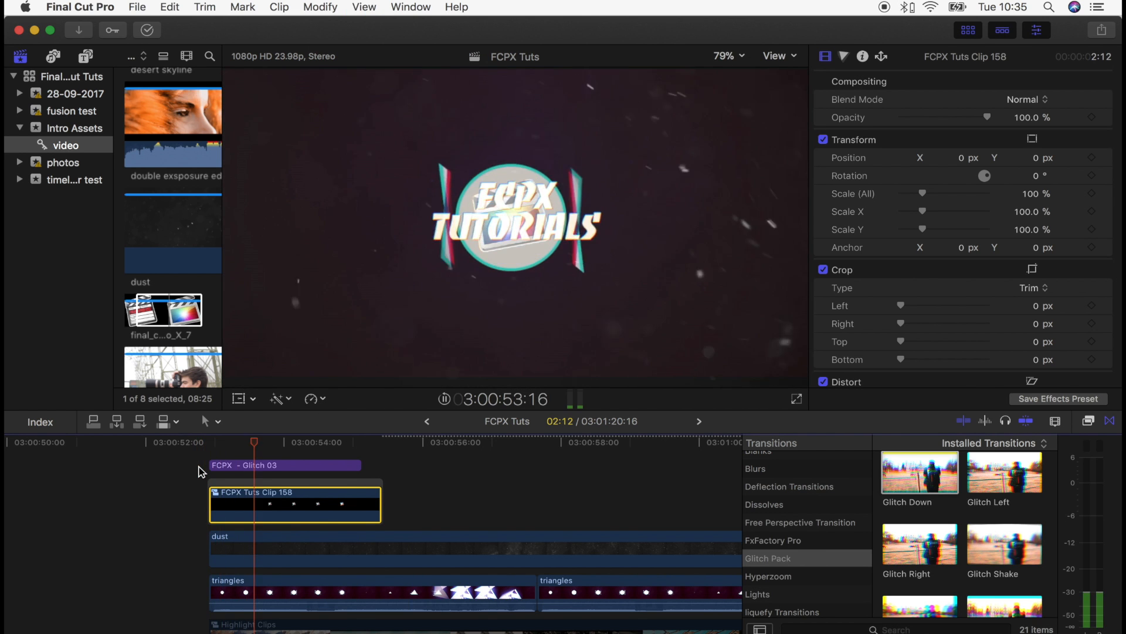
pyautogui.press('space')
pyautogui.press('space')
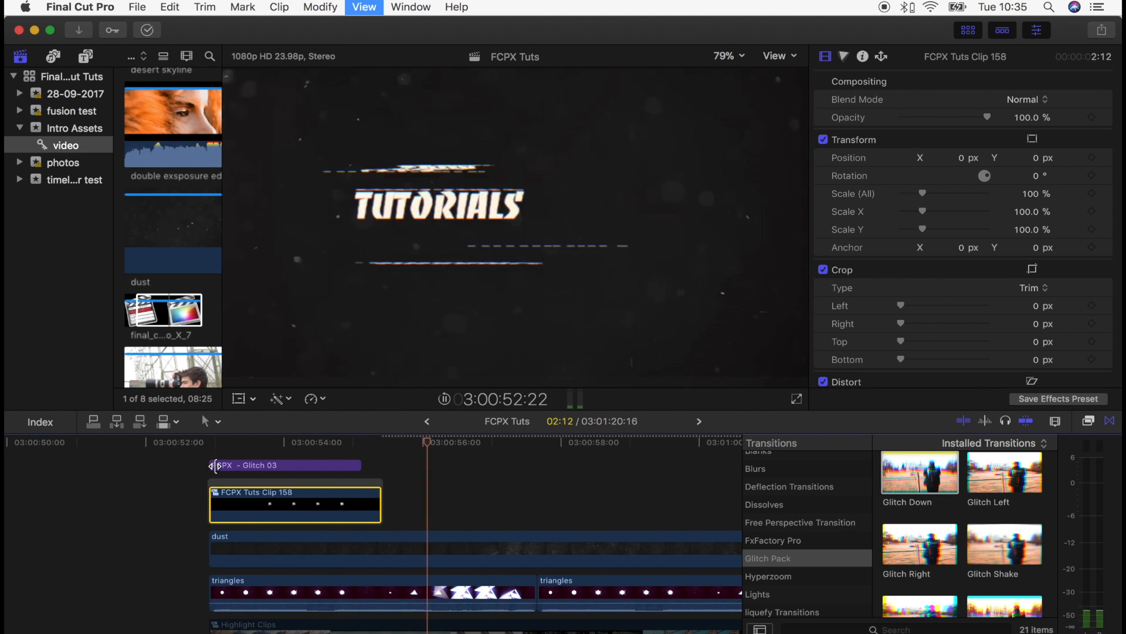
pyautogui.press('space')
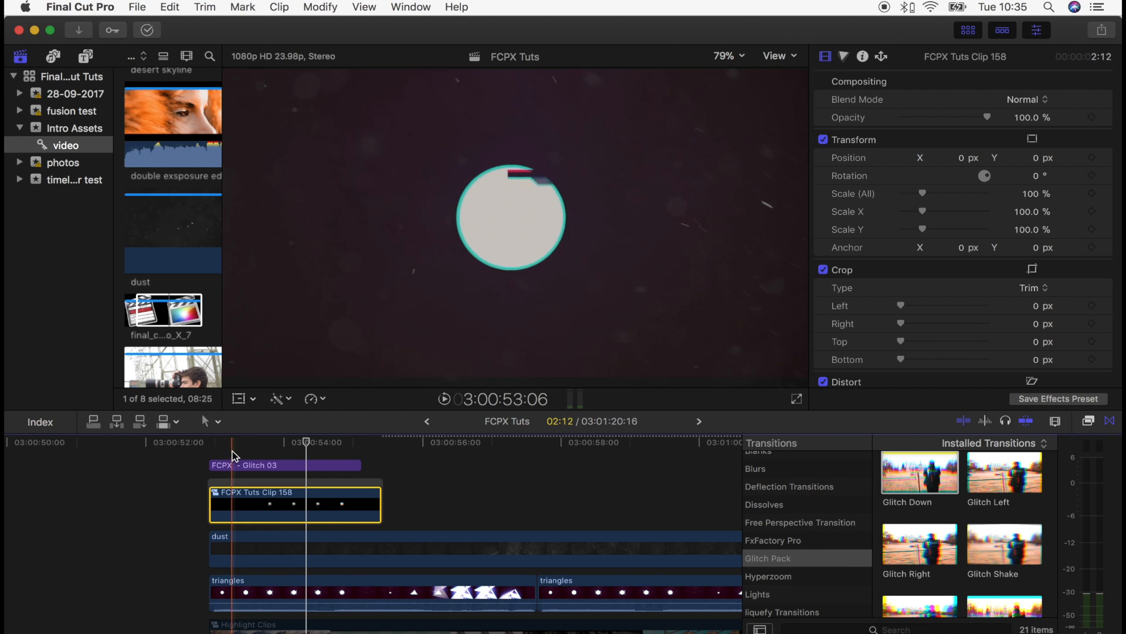
pyautogui.press('Right')
pyautogui.press('Right')
pyautogui.press('Right')
pyautogui.press('Right')
pyautogui.press('Right')
pyautogui.press('Right')
pyautogui.press('Right')
pyautogui.press('Right')
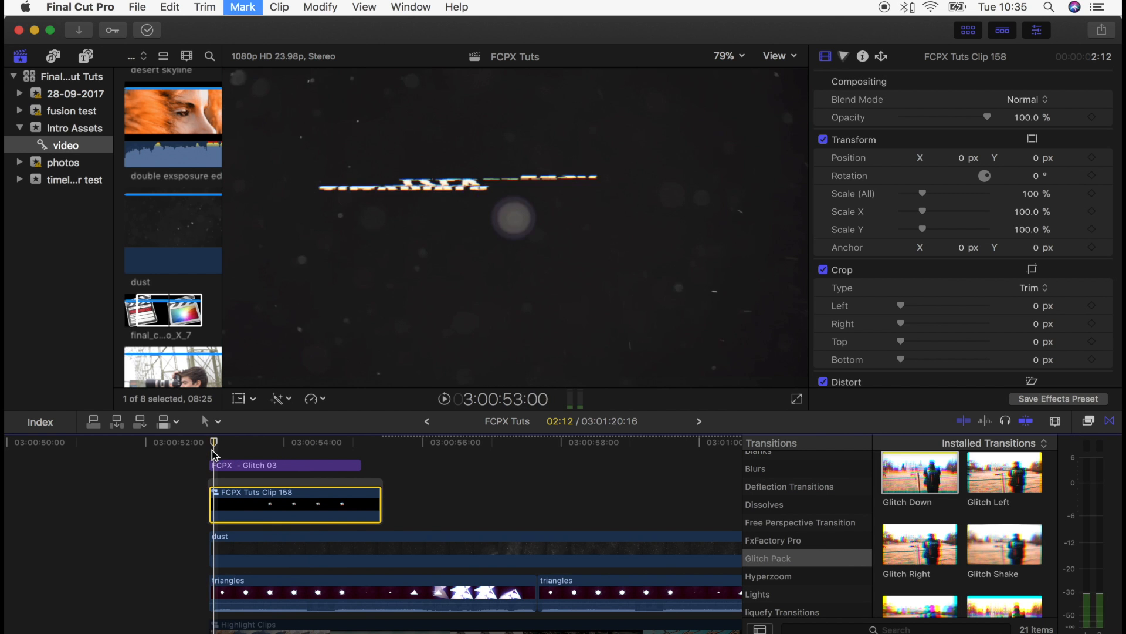
pyautogui.press('Right')
pyautogui.press('Right')
pyautogui.press('Right')
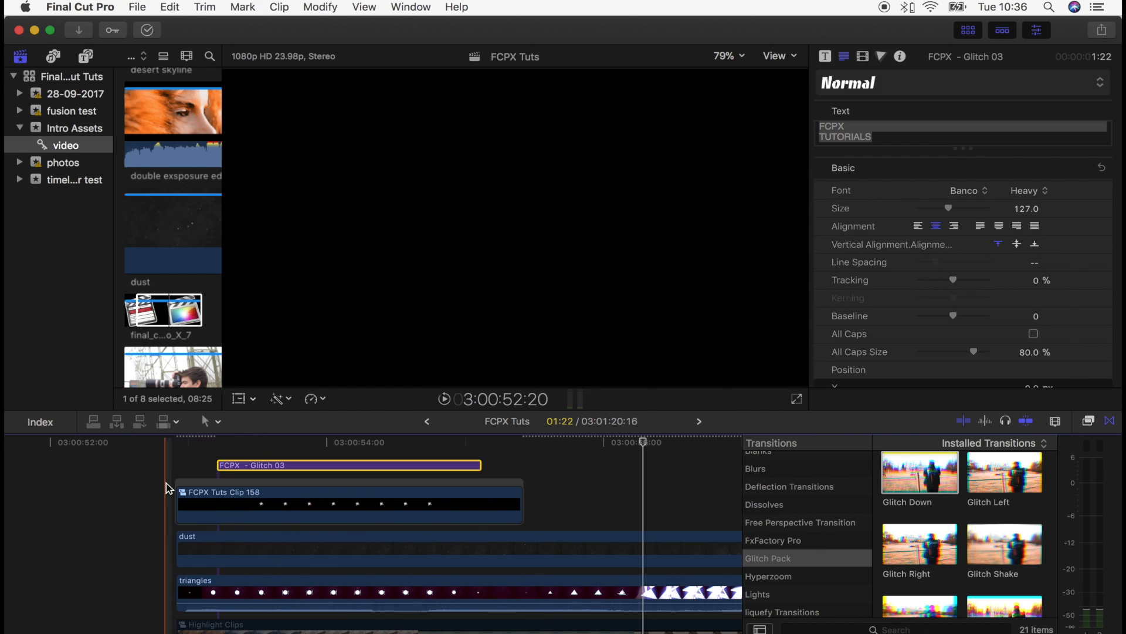
pyautogui.press('space')
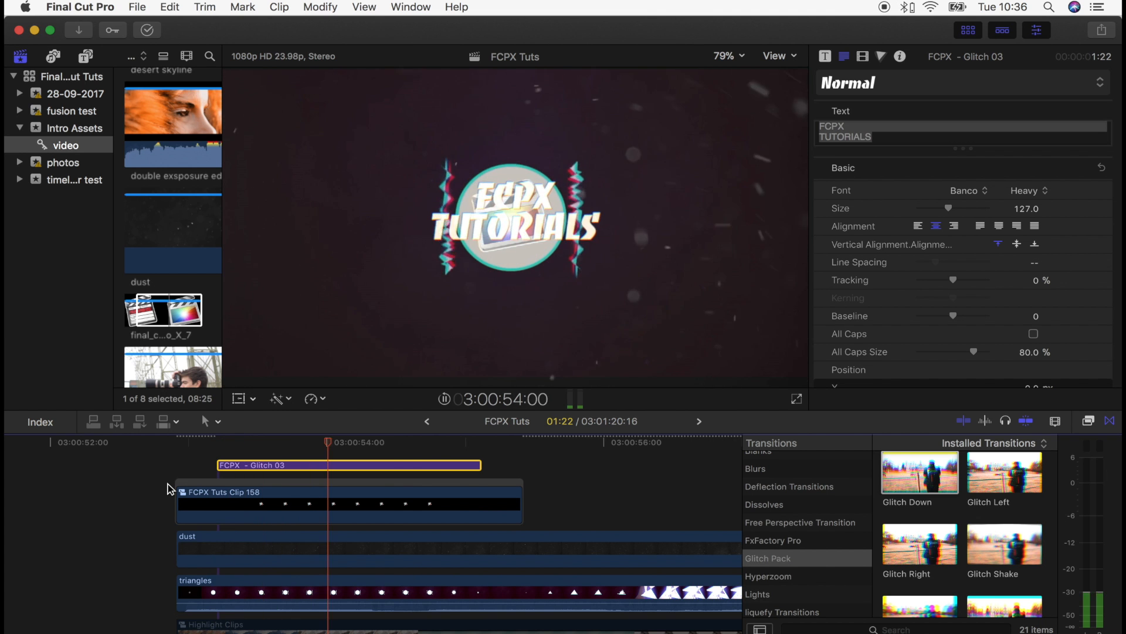
pyautogui.press('space')
pyautogui.press('space')
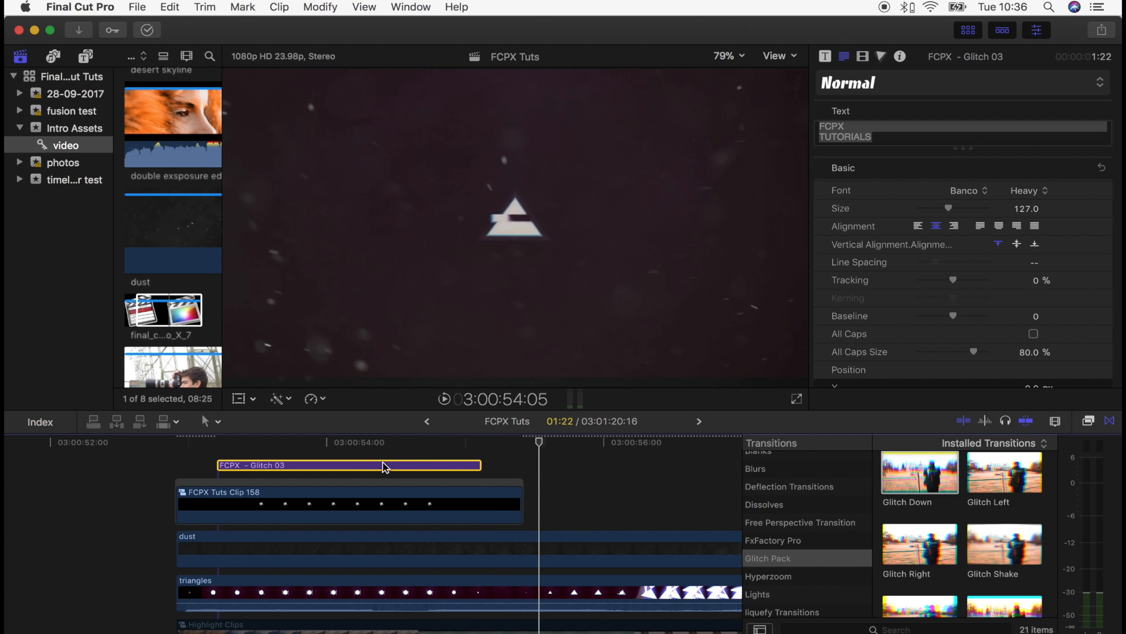
# - Add a Glitch 03 title reading EVERY WEEK, with line spacing -51, directly after the logo compound clip
pyautogui.scroll(3, 385, 468)
pyautogui.hscroll(3, 386, 467)
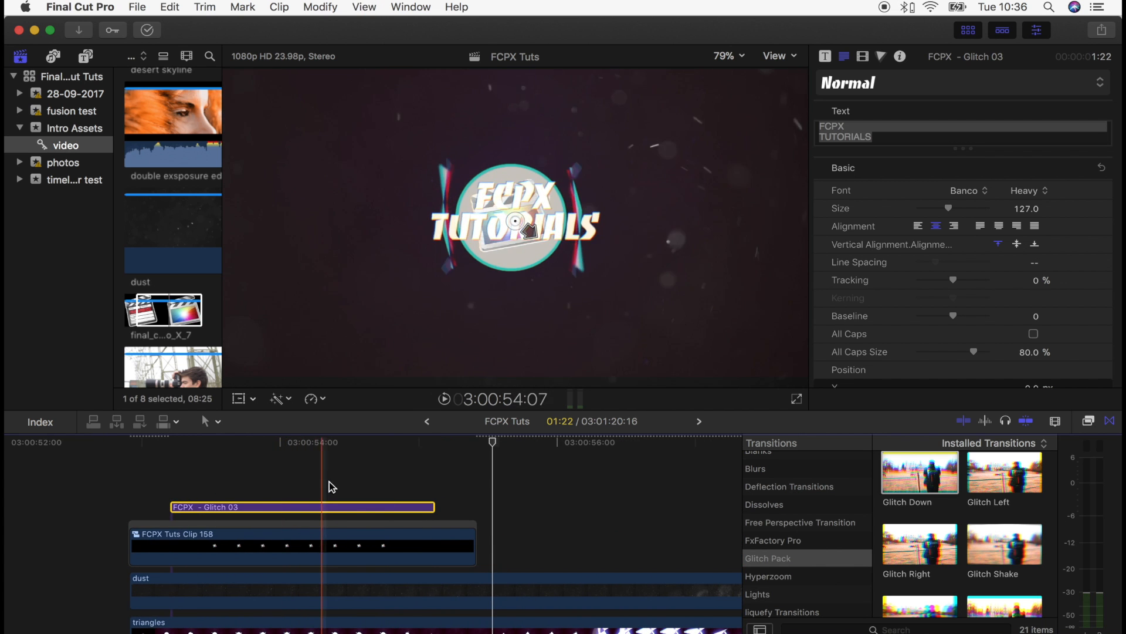
pyautogui.hscroll(4, 387, 487)
pyautogui.moveTo(440, 443); pyautogui.dragTo(466, 446)
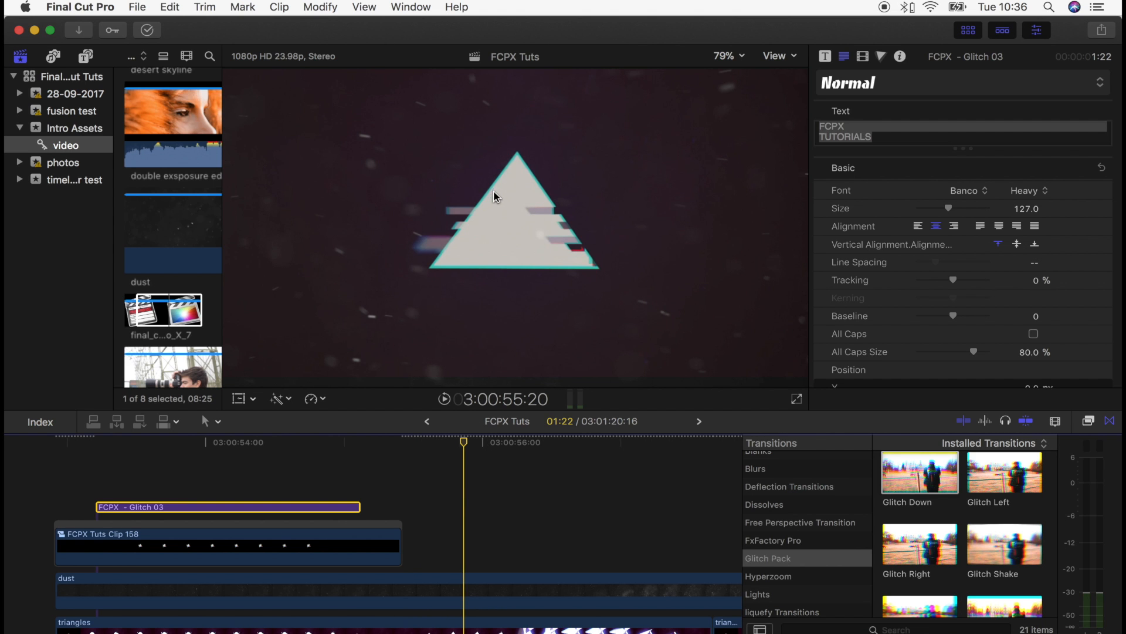
pyautogui.moveTo(465, 443); pyautogui.dragTo(428, 454)
pyautogui.click(530, 444)
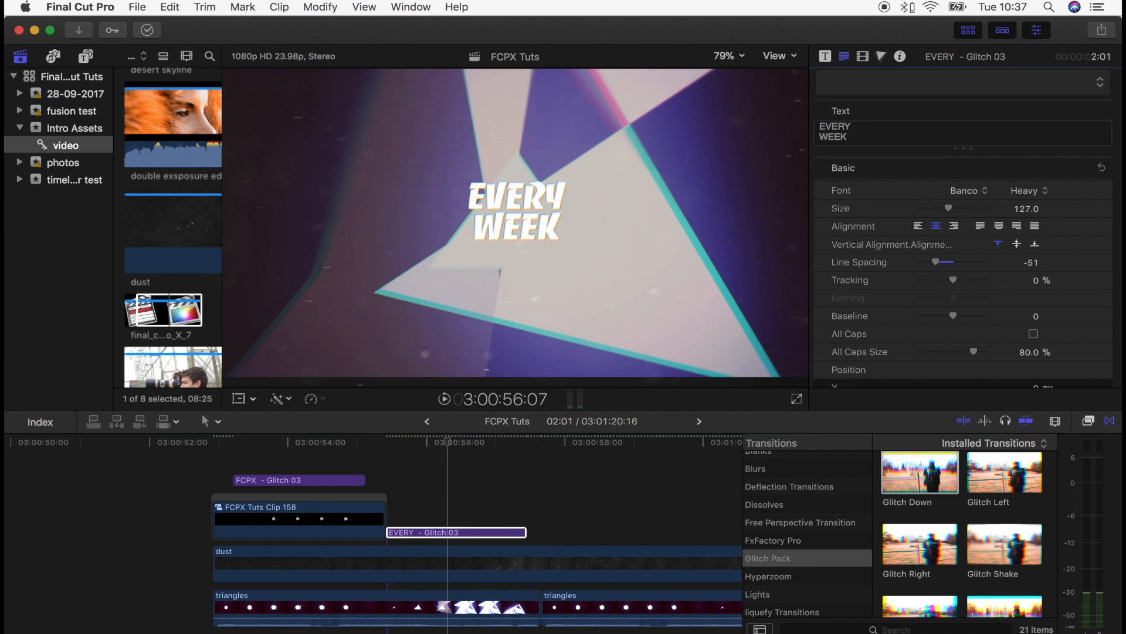
# - Add a Glitch 03 title with the creator's name at the second triangles clip, followed by one reading SUBSCRIDE
pyautogui.click(389, 443)
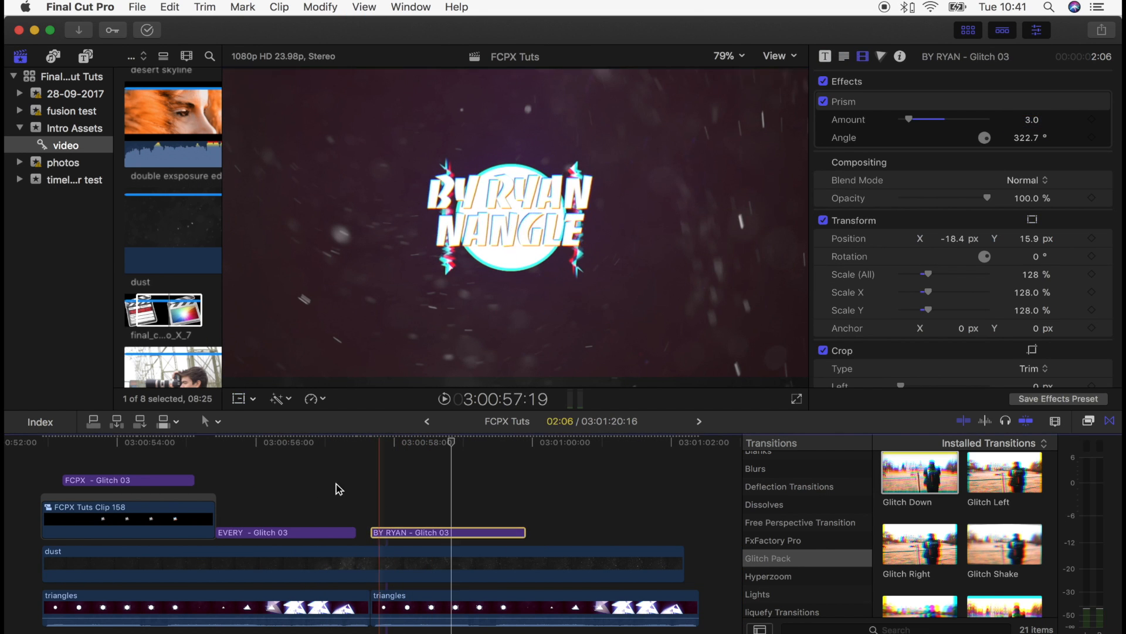
pyautogui.click(780, 81)
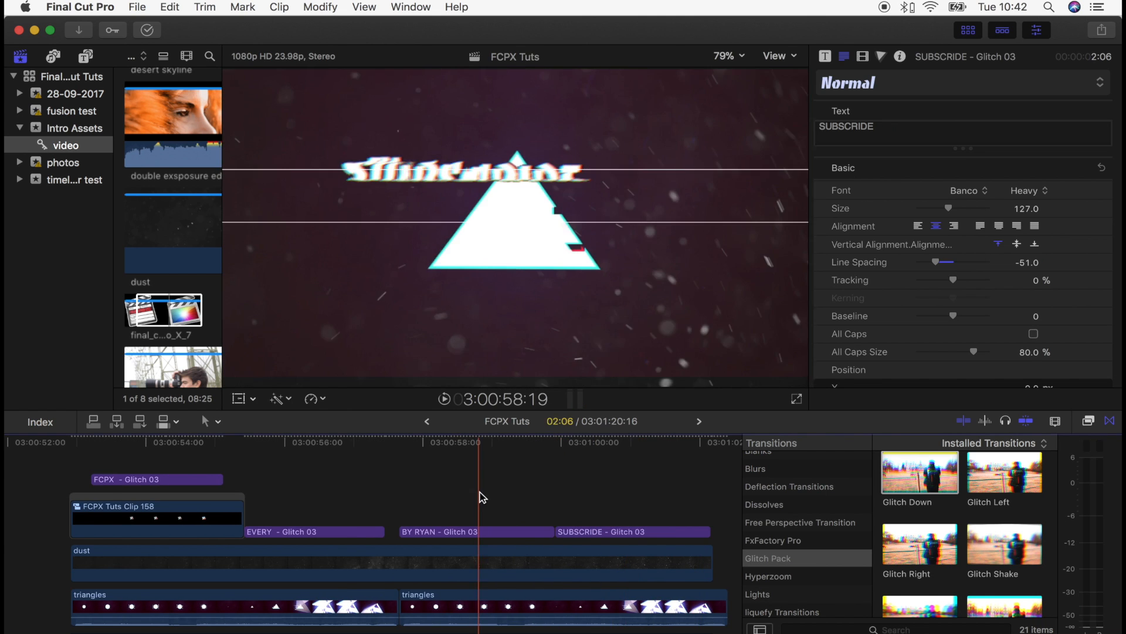
pyautogui.click(479, 491)
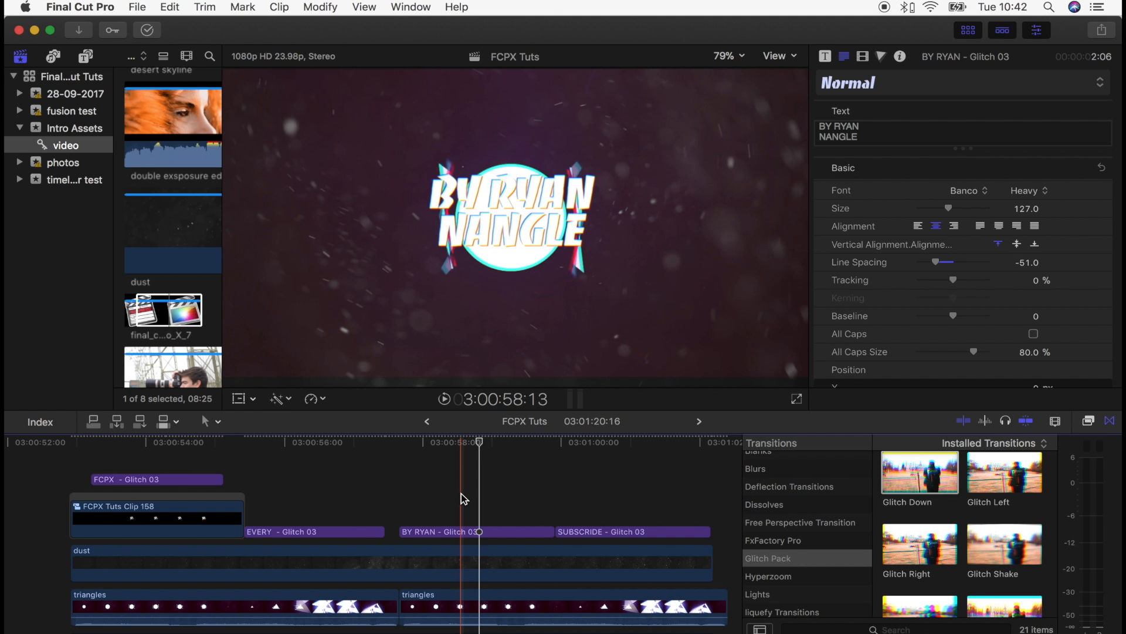
# - Re-enable the disabled Highlight Clips, the BVRNOUT & KROMATIKS music track and the Sound Effects clip
pyautogui.scroll(-5, 317, 498)
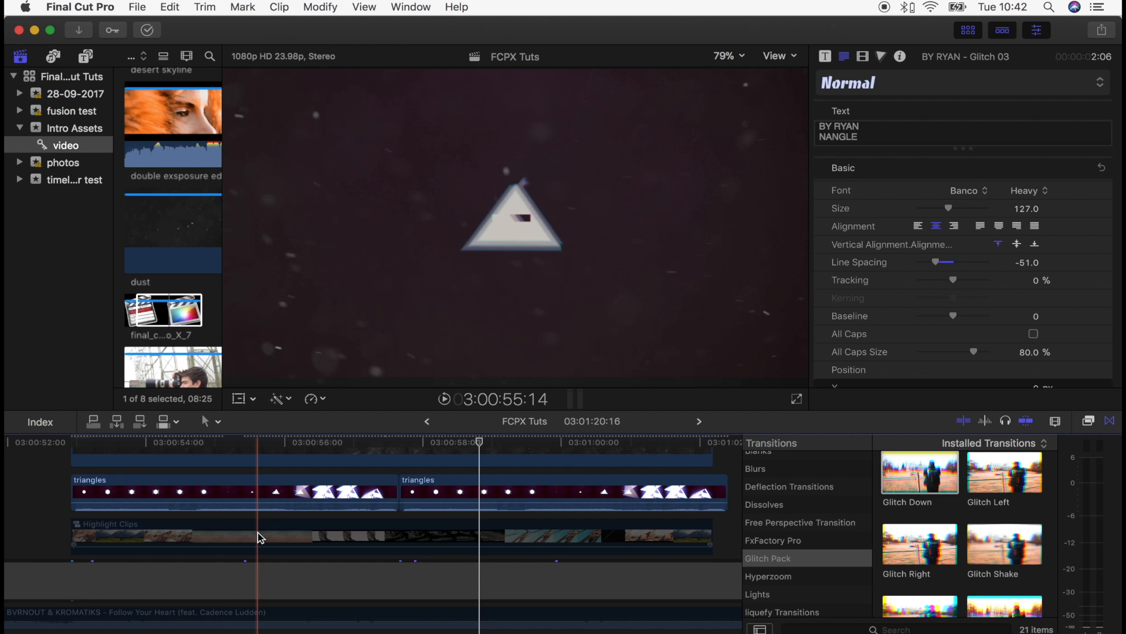
pyautogui.click(258, 535)
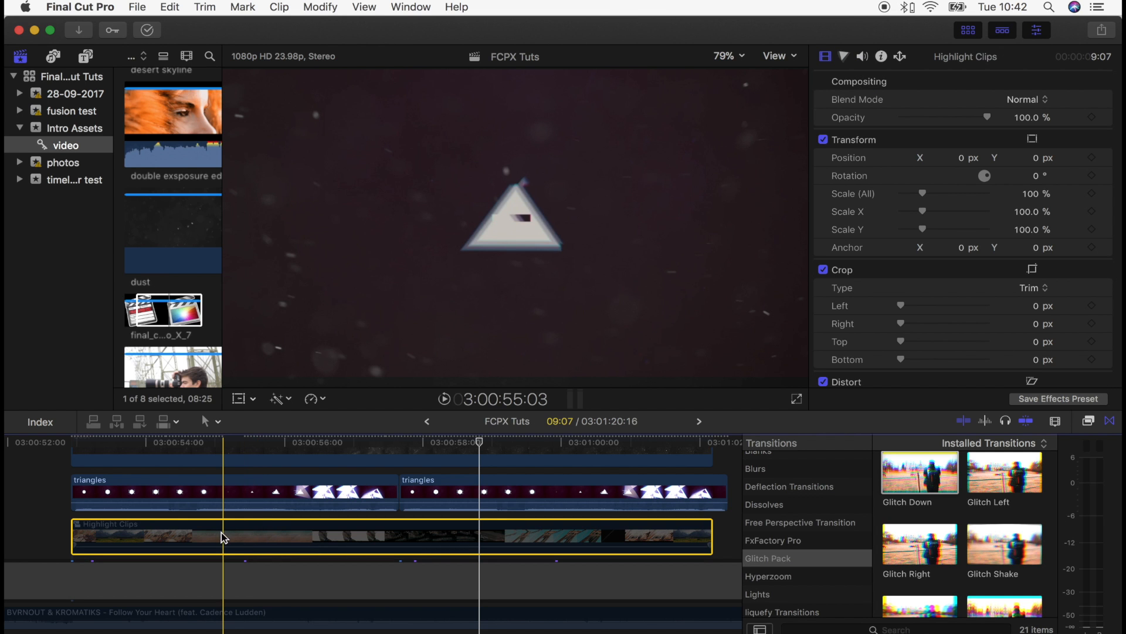
pyautogui.press('v')
pyautogui.scroll(-3, 233, 537)
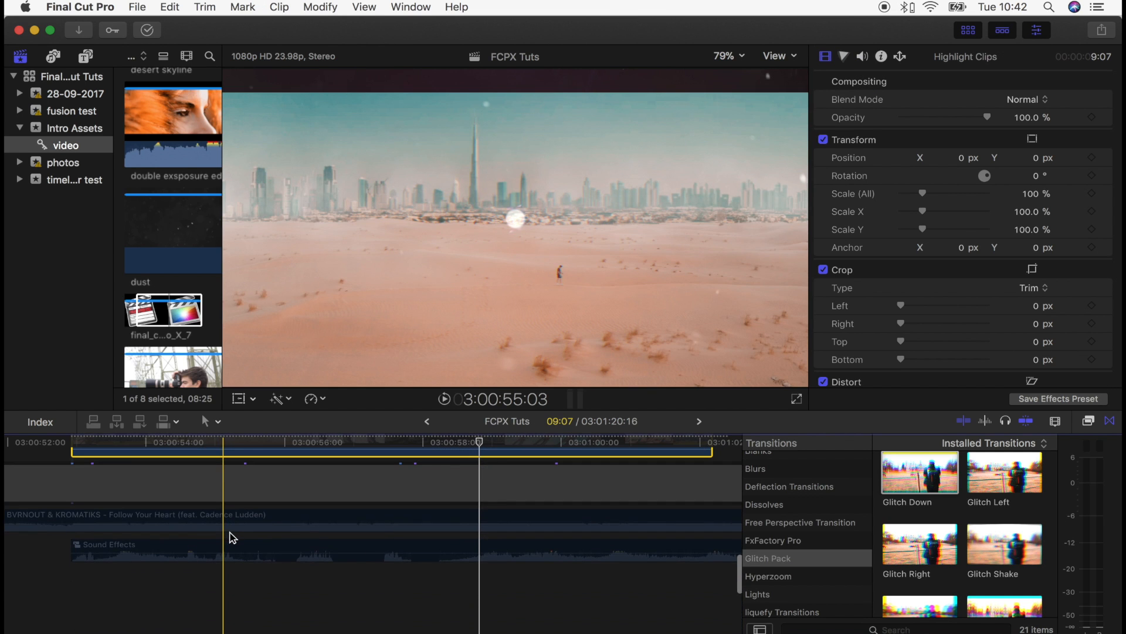
pyautogui.click(229, 521)
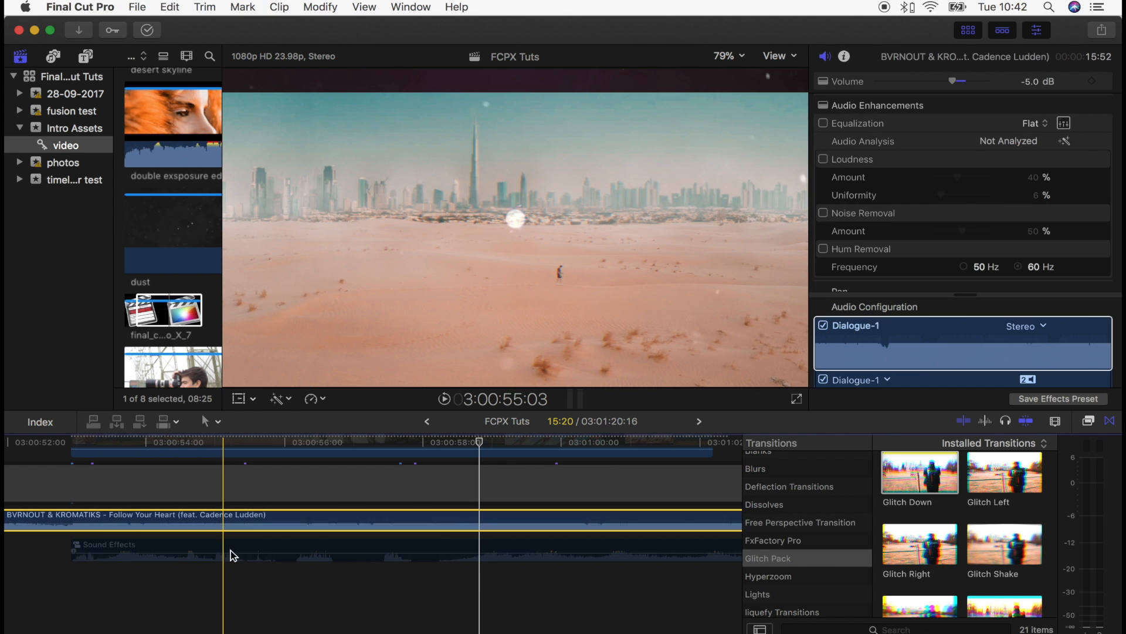
pyautogui.click(233, 549)
pyautogui.scroll(10, 232, 549)
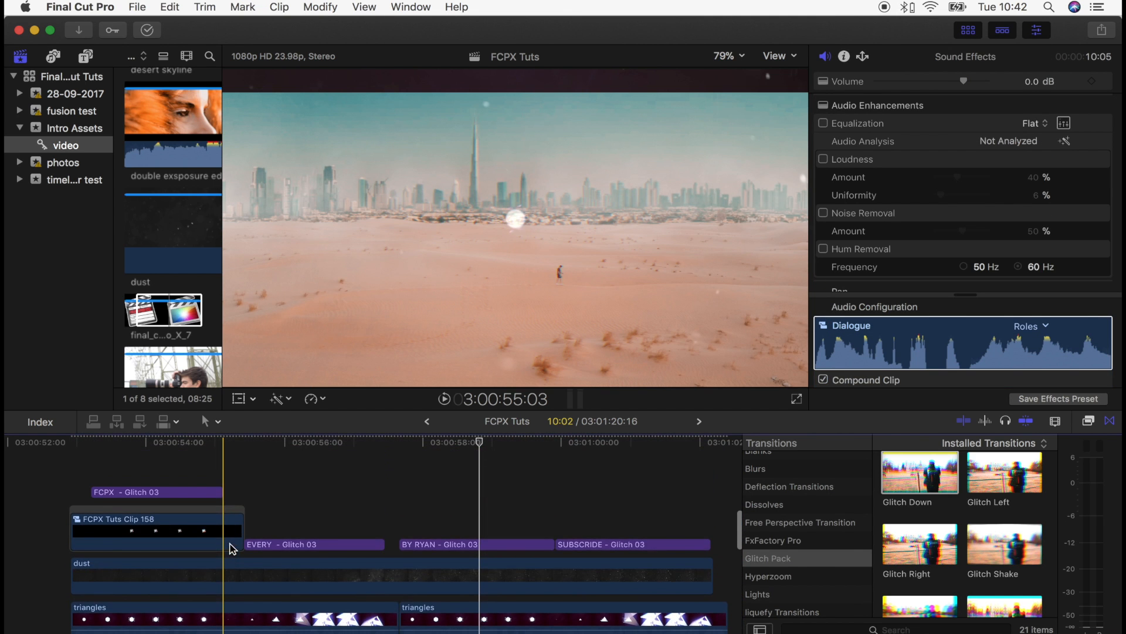
# - Place an Adjustment Layer title above all other layers, starting at the beginning of the intro
pyautogui.click(199, 459)
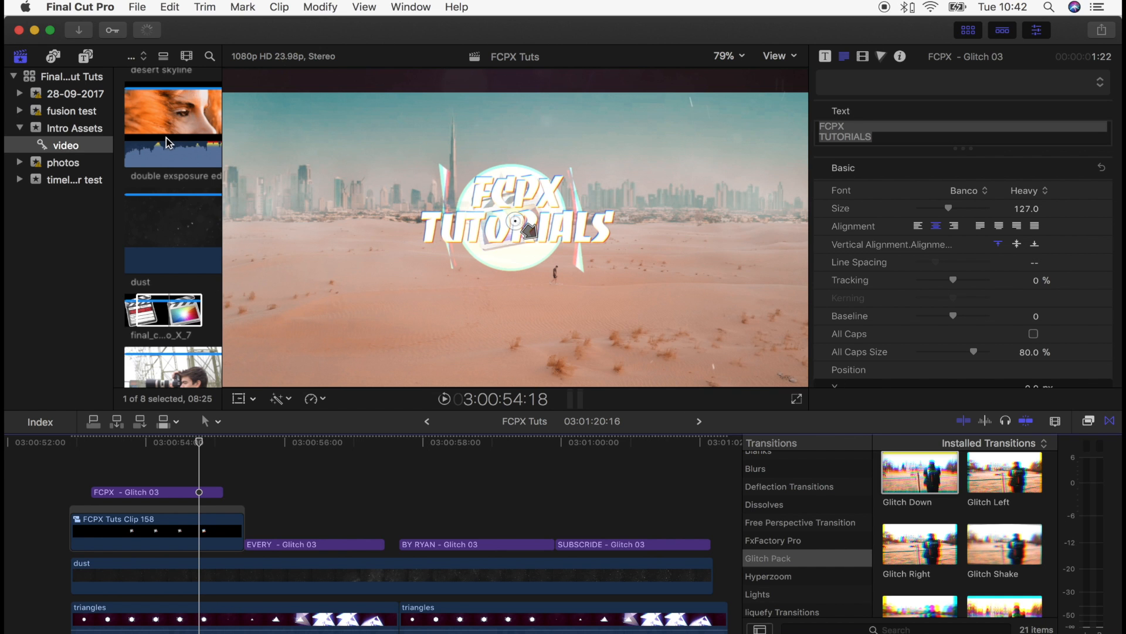
pyautogui.click(88, 57)
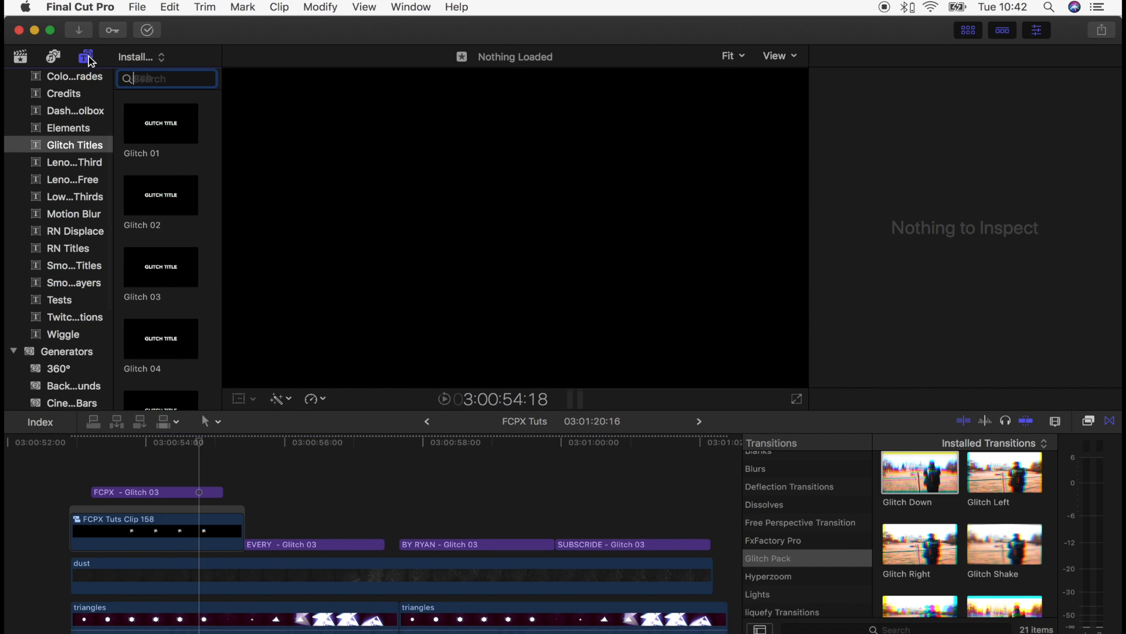
pyautogui.scroll(5, 69, 147)
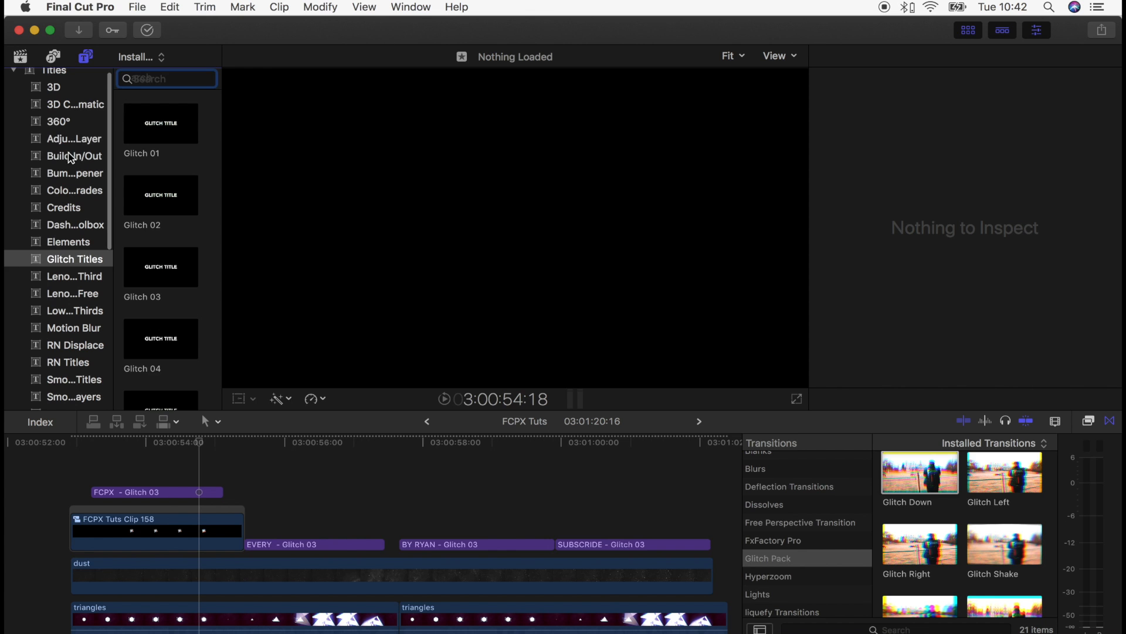
pyautogui.click(70, 140)
pyautogui.moveTo(152, 128); pyautogui.dragTo(70, 472)
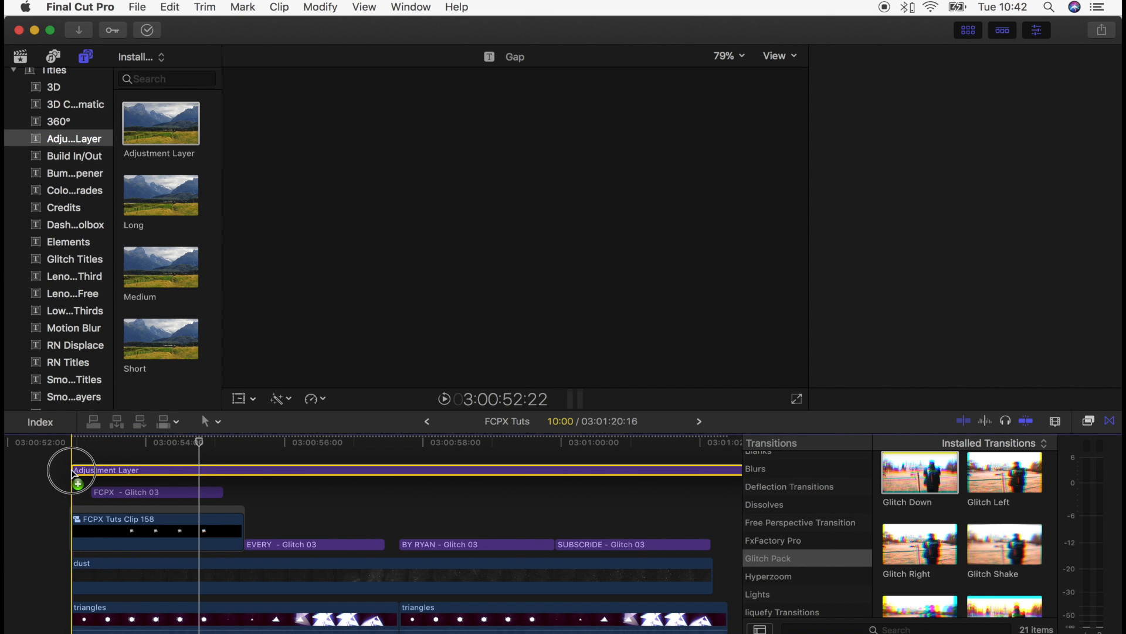
pyautogui.click(319, 442)
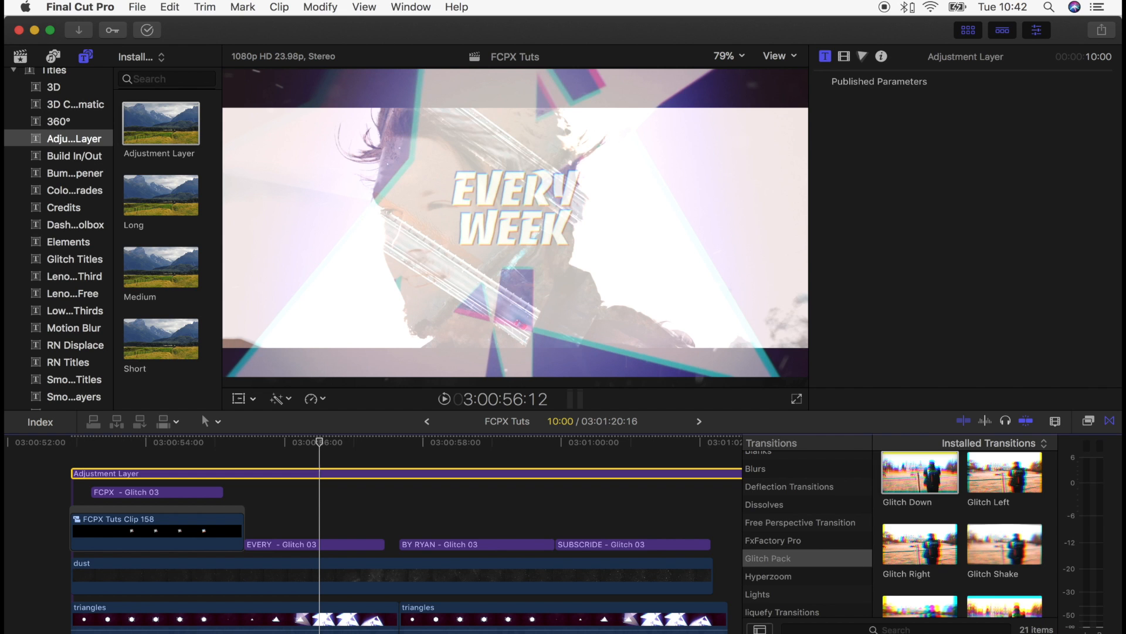
# - Find the Letterbox effect and apply it to the Adjustment Layer above the intro
pyautogui.press('super+5')
pyautogui.click(872, 630)
pyautogui.write('LETTER')
pyautogui.moveTo(908, 505); pyautogui.dragTo(387, 476)
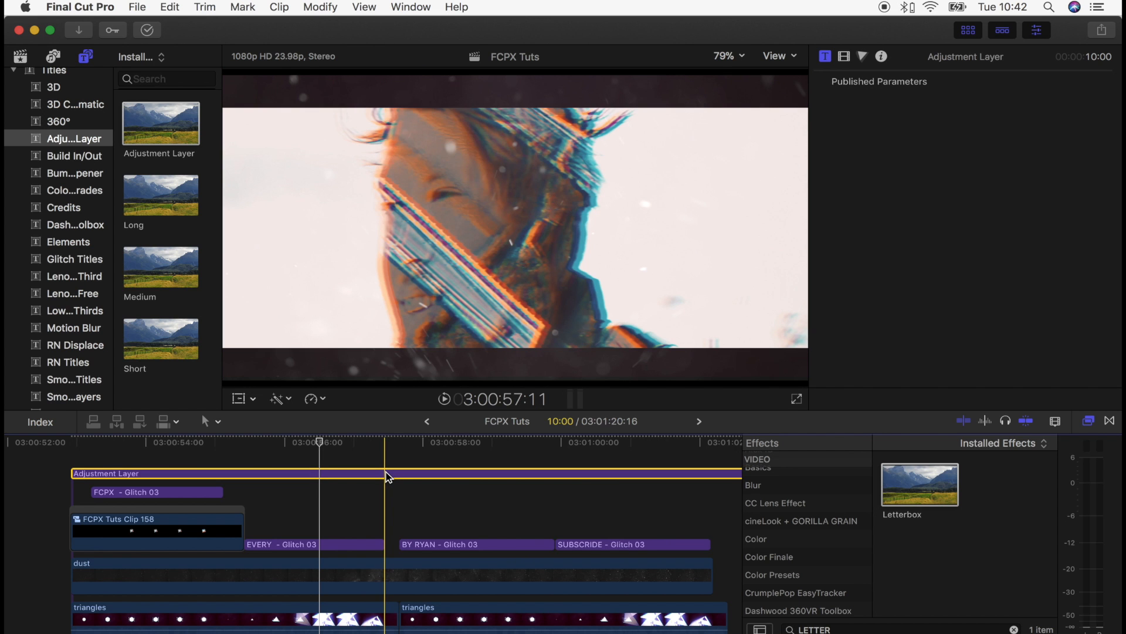
# - Set the aspect ratio of the Adjustment Layer's Letterbox effect to 2.35:1
pyautogui.scroll(3, 386, 474)
pyautogui.press('space')
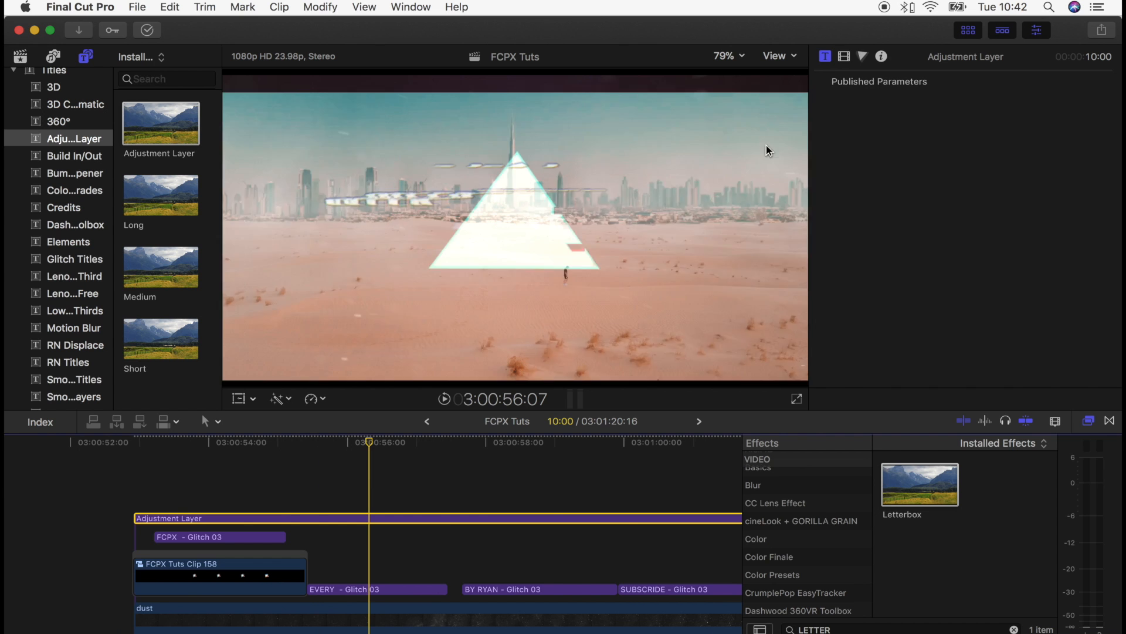
pyautogui.click(846, 59)
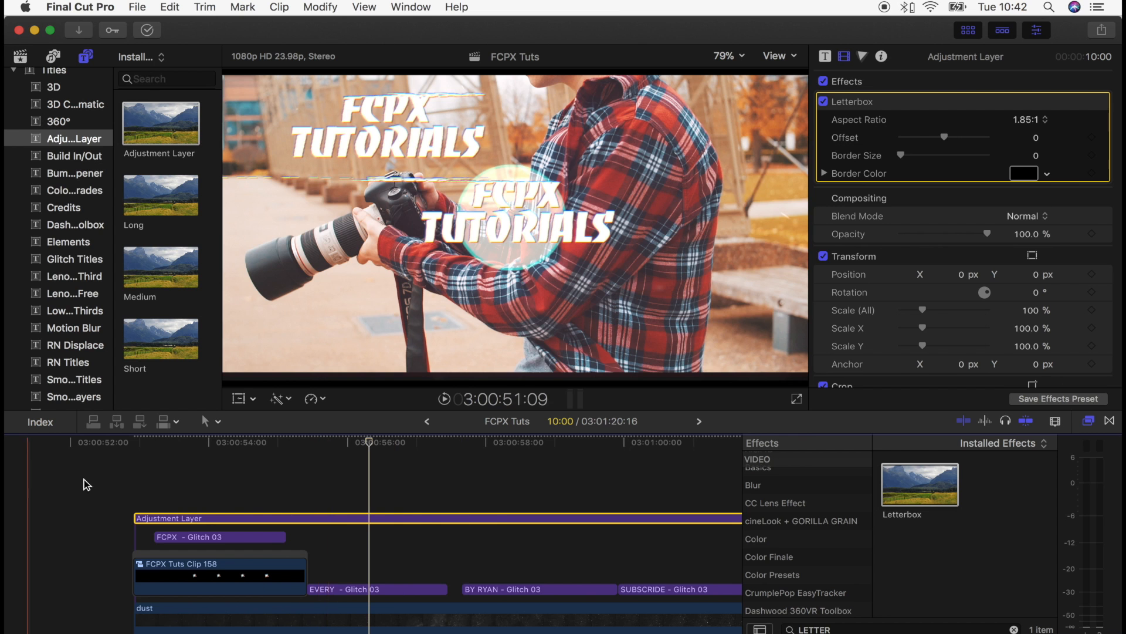
pyautogui.click(1039, 121)
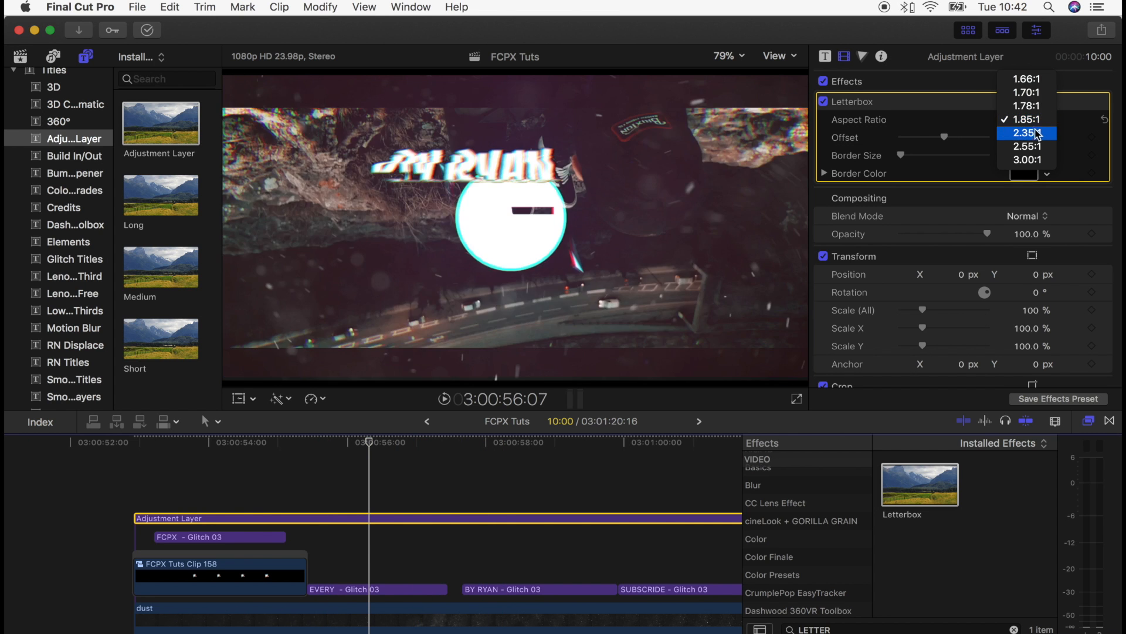
pyautogui.click(1036, 132)
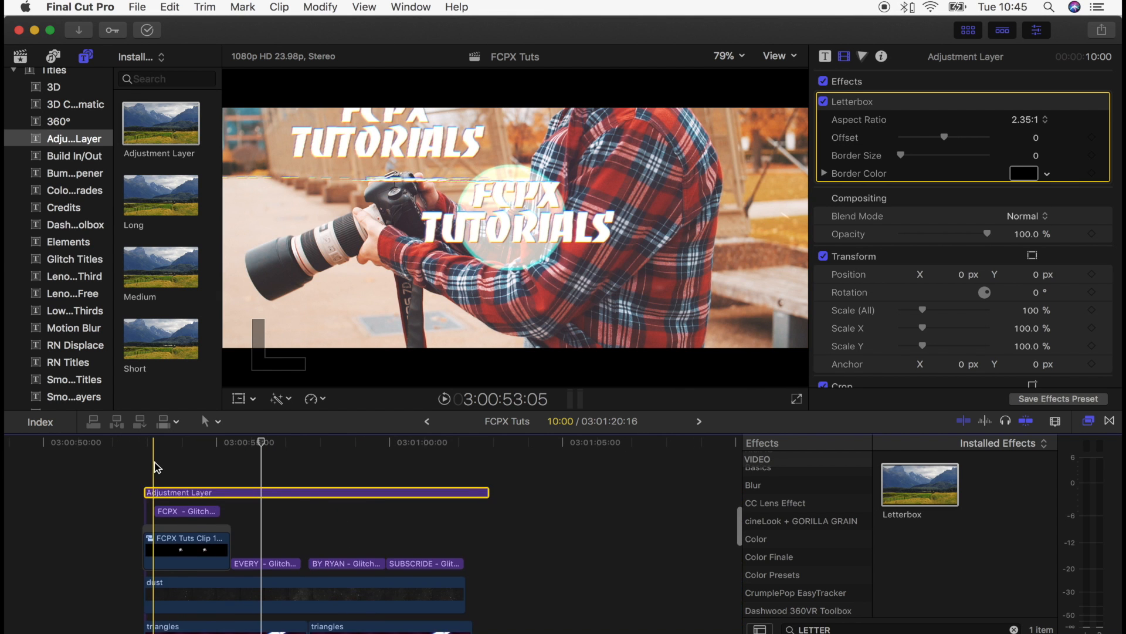
# - Play the intro full screen from before its start, then review the EVERY WEEK section and the clips layered beneath it
pyautogui.scroll(-5, 154, 467)
pyautogui.click(102, 443)
pyautogui.press('shift+super+f')
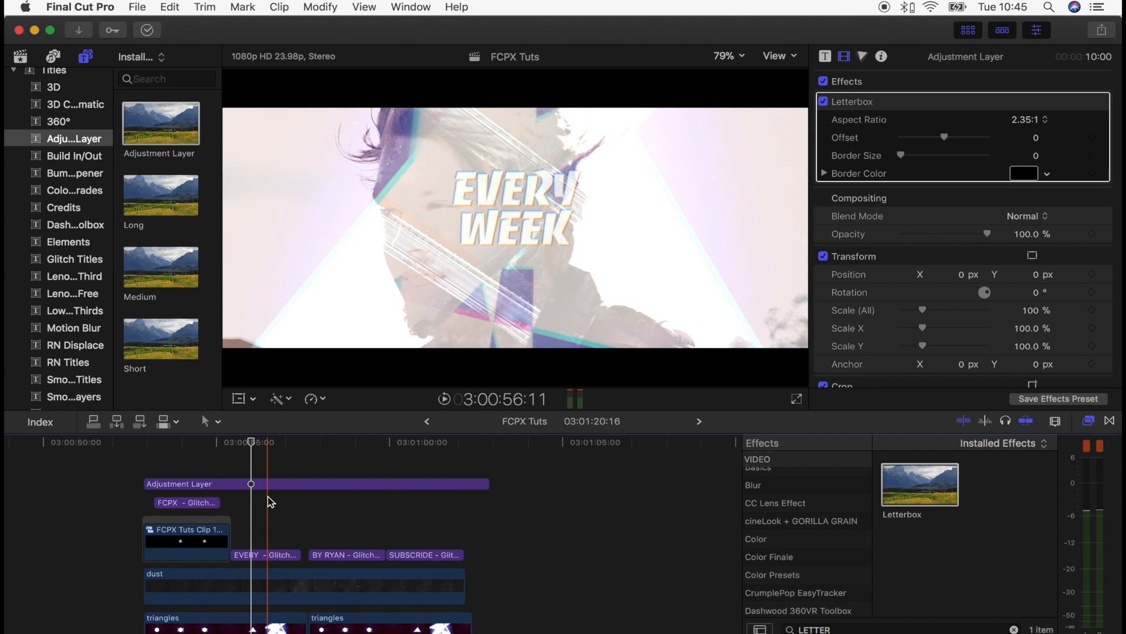
pyautogui.click(264, 446)
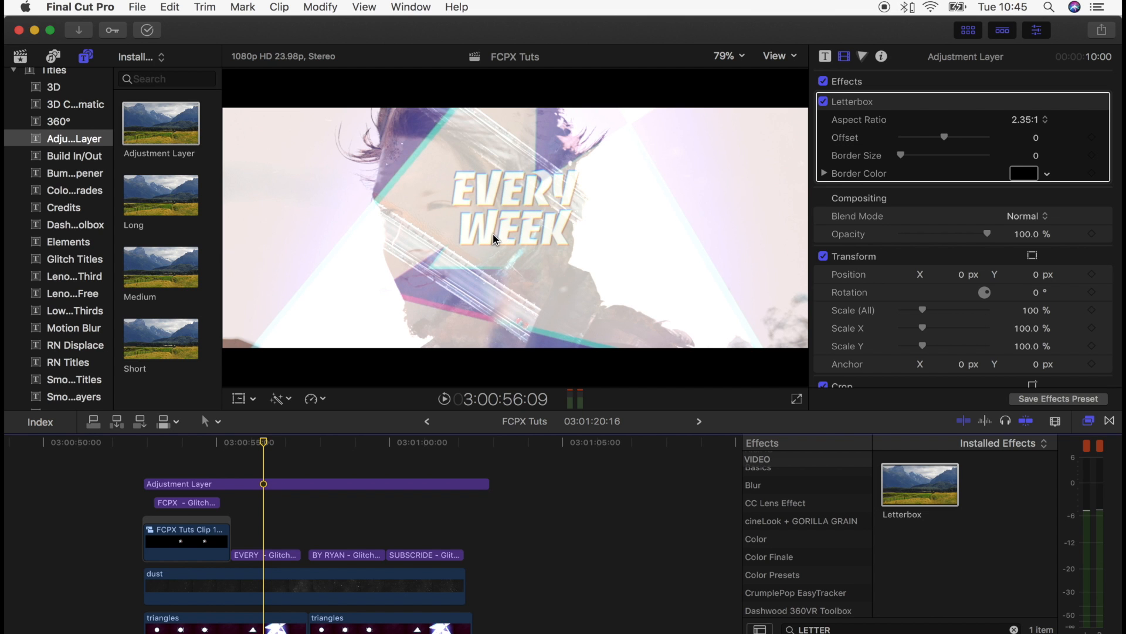
pyautogui.scroll(-5, 249, 514)
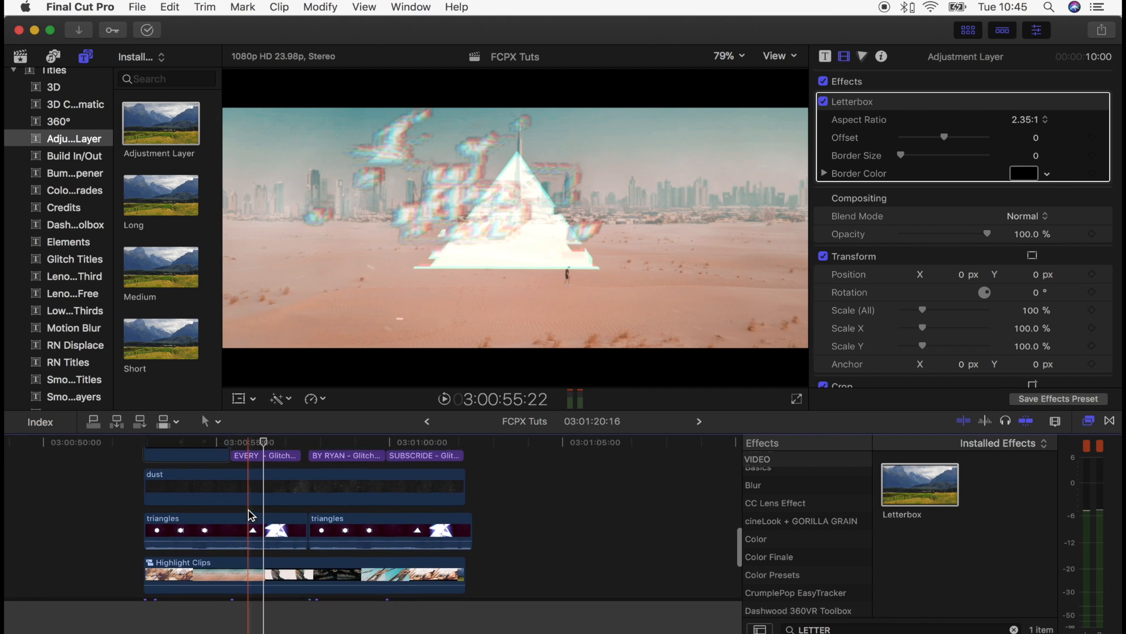